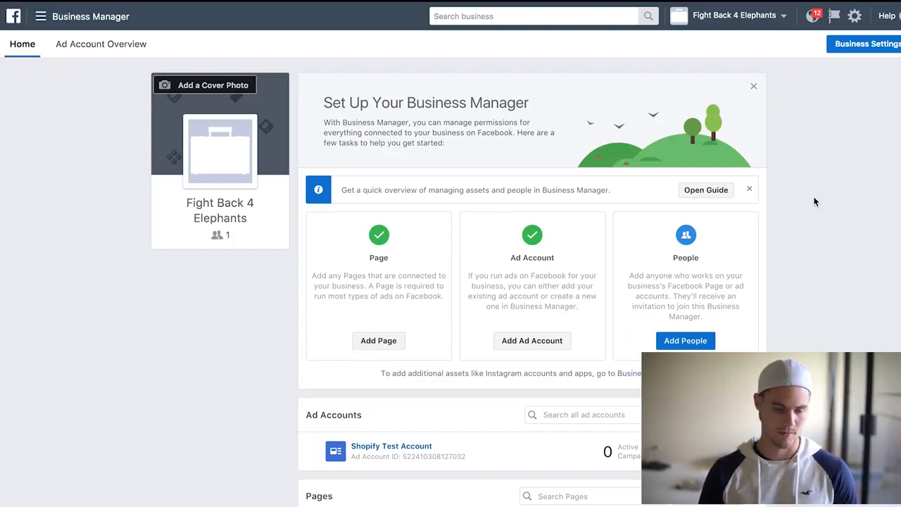
Open Ads Manager from the Business Manager tools list.
{"action": "left_click", "coordinate": [64, 23]}
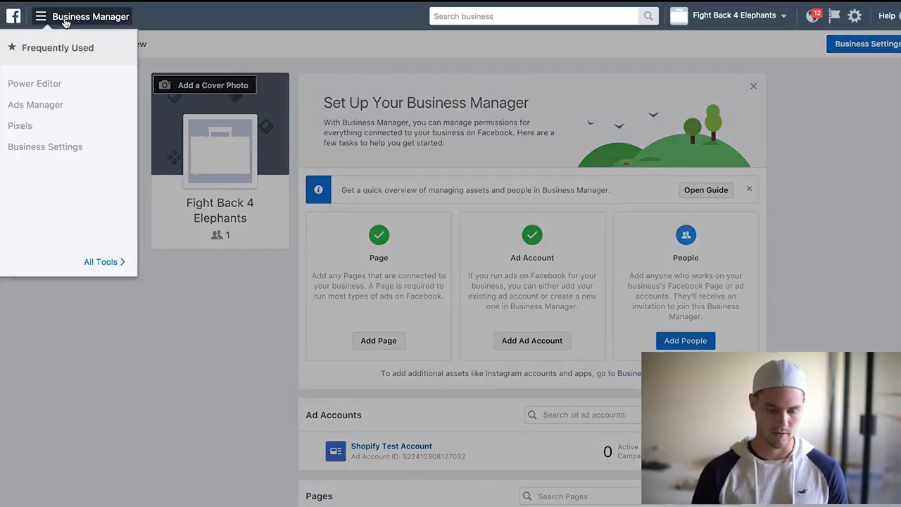
{"action": "left_click", "coordinate": [109, 263]}
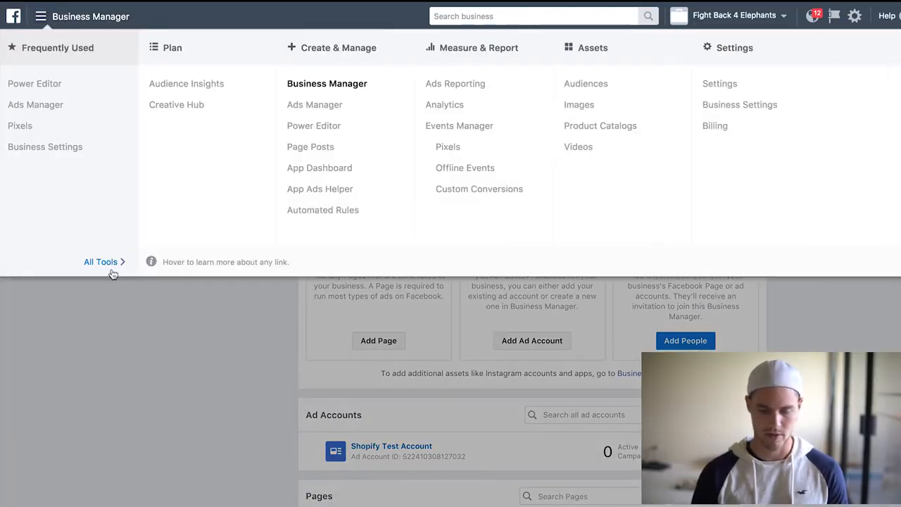
{"action": "left_click", "coordinate": [314, 104]}
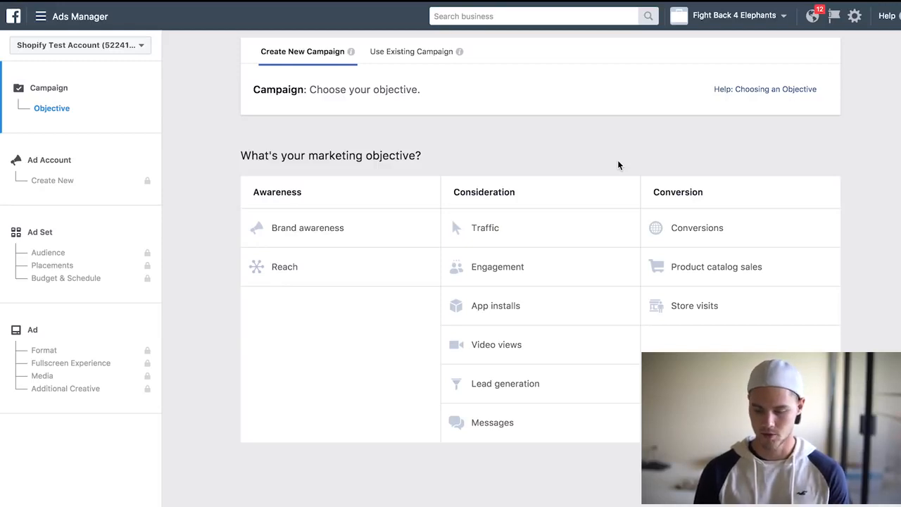
Choose the Conversions objective and name the campaign "Test Retargetting" with the Purchases goal.
{"action": "left_click", "coordinate": [704, 227]}
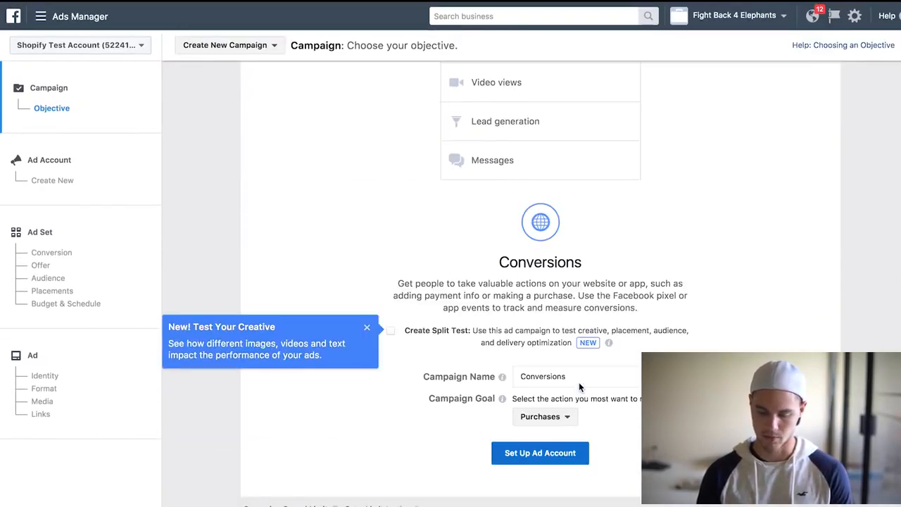
{"action": "left_click", "coordinate": [549, 417]}
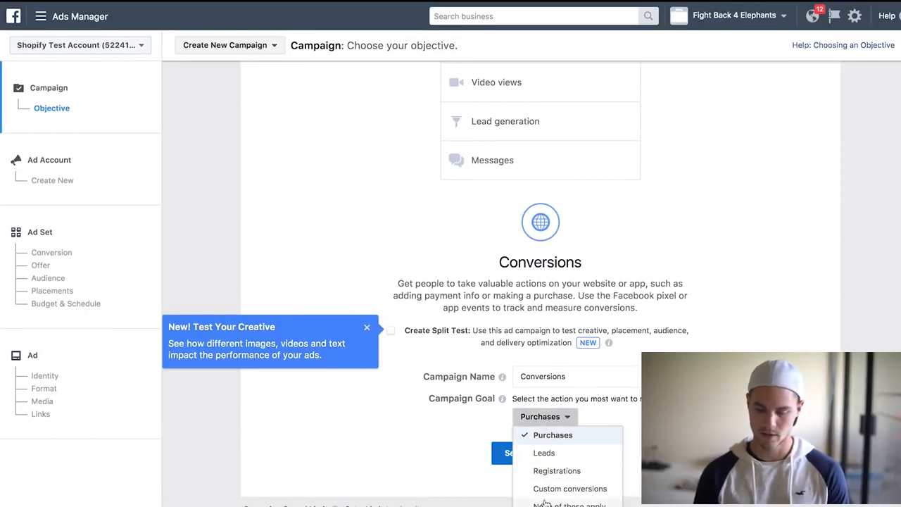
{"action": "double_click", "coordinate": [576, 376]}
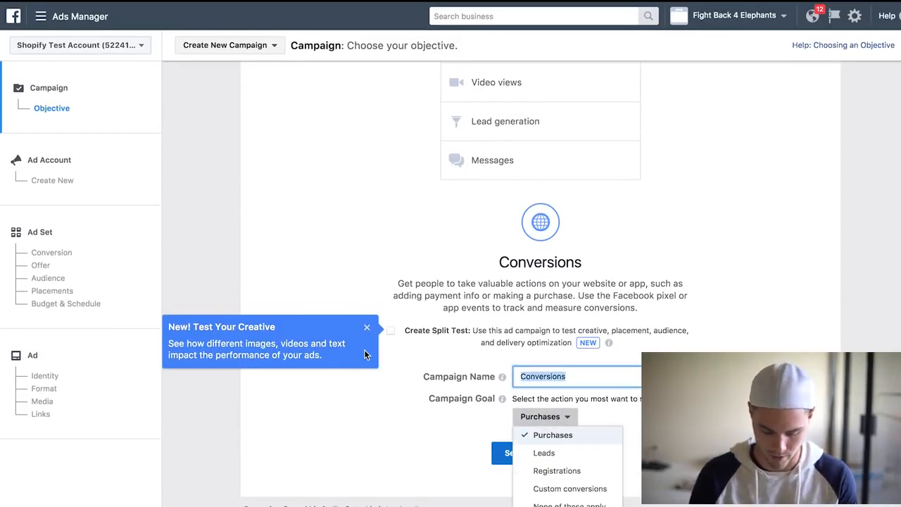
{"action": "type", "text": "Test Retargetting"}
{"action": "left_click", "coordinate": [699, 335]}
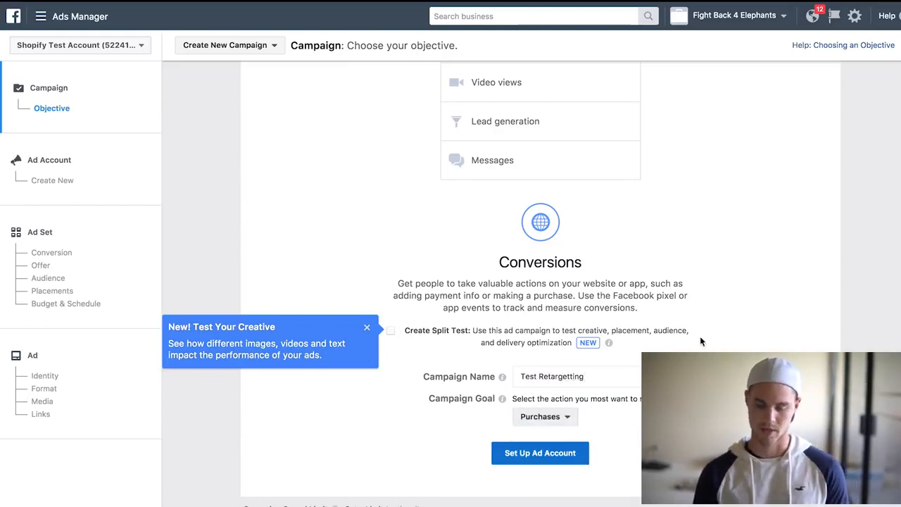
Set up the ad account, keeping United States, US Dollars and America/New_York, and continue.
{"action": "left_click", "coordinate": [547, 456]}
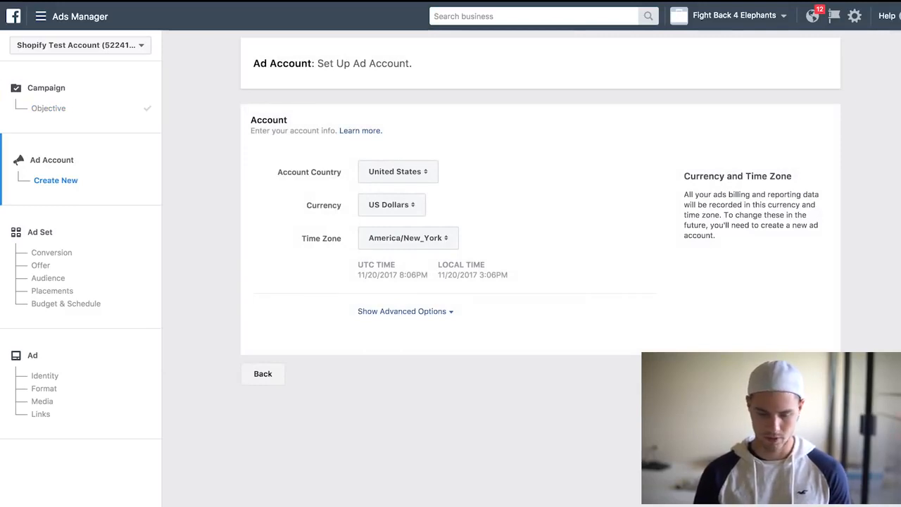
{"action": "left_click", "coordinate": [809, 373]}
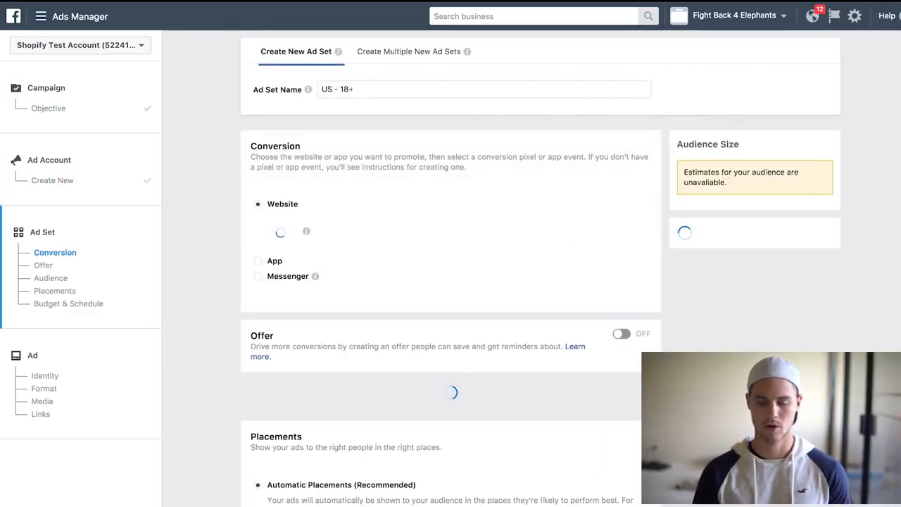
Rename the ad set to "Test Retarget campaign - website visitors - no purchase".
{"action": "left_click", "coordinate": [424, 92]}
{"action": "triple_click", "coordinate": [328, 90]}
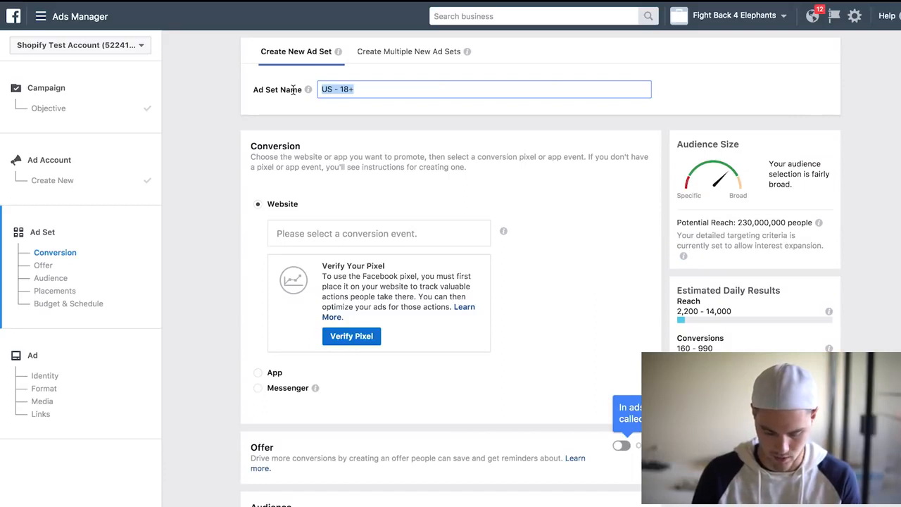
{"action": "type", "text": "Test"}
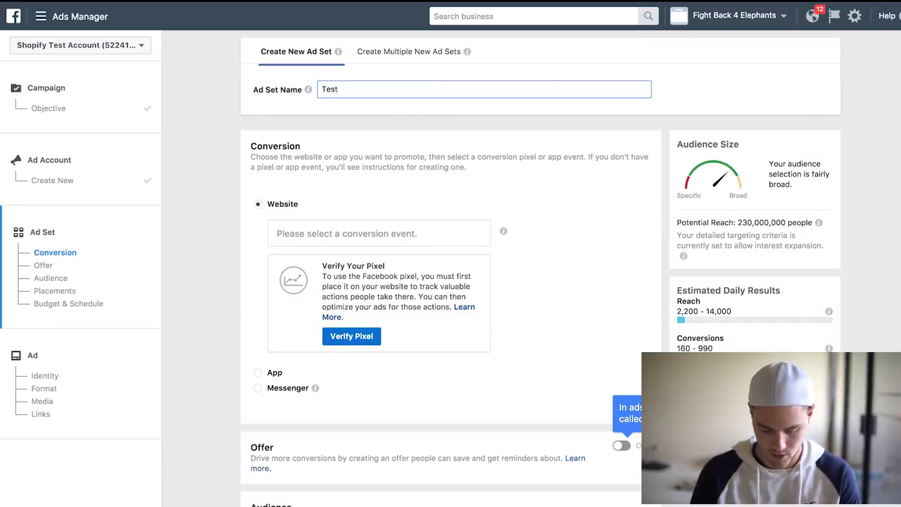
{"action": "type", "text": " Retarge"}
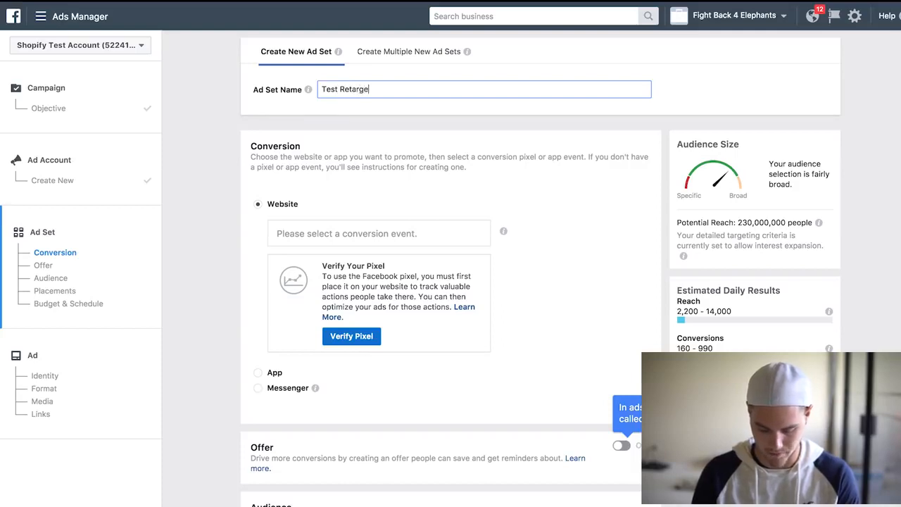
{"action": "type", "text": "t campaign"}
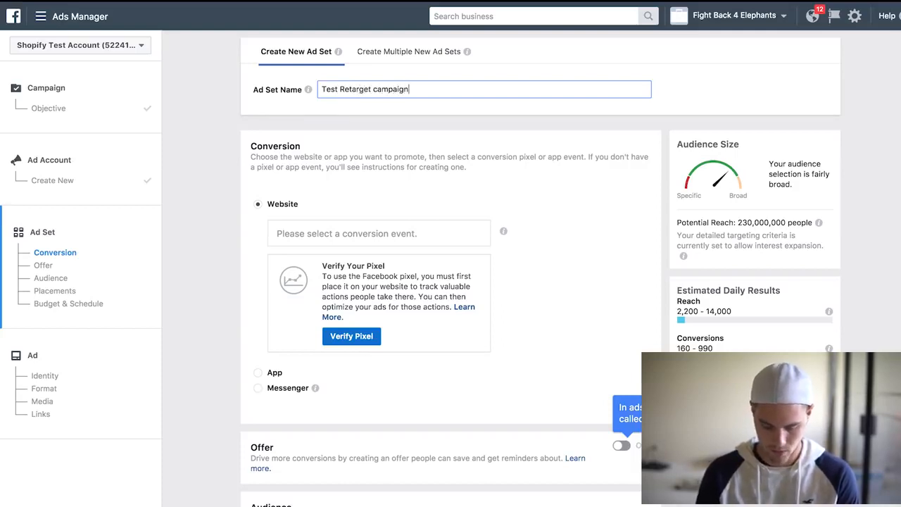
{"action": "type", "text": " - we"}
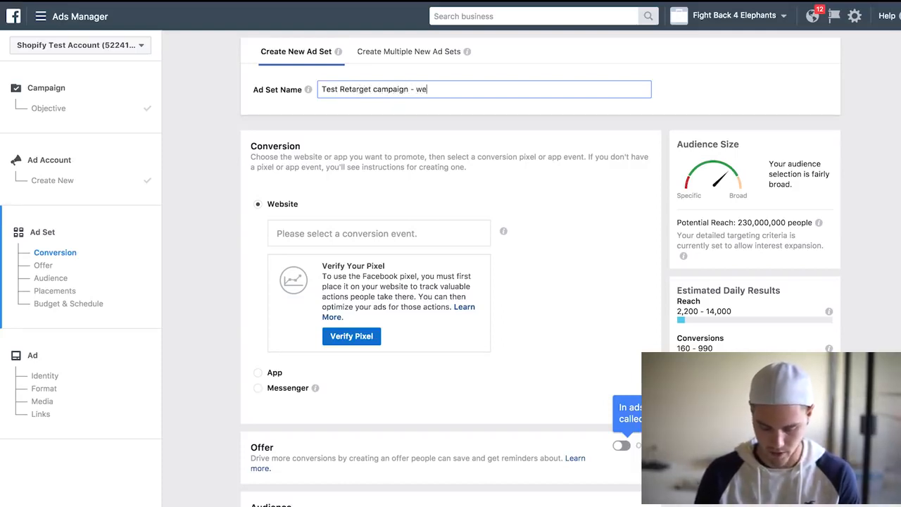
{"action": "type", "text": "bsite visit"}
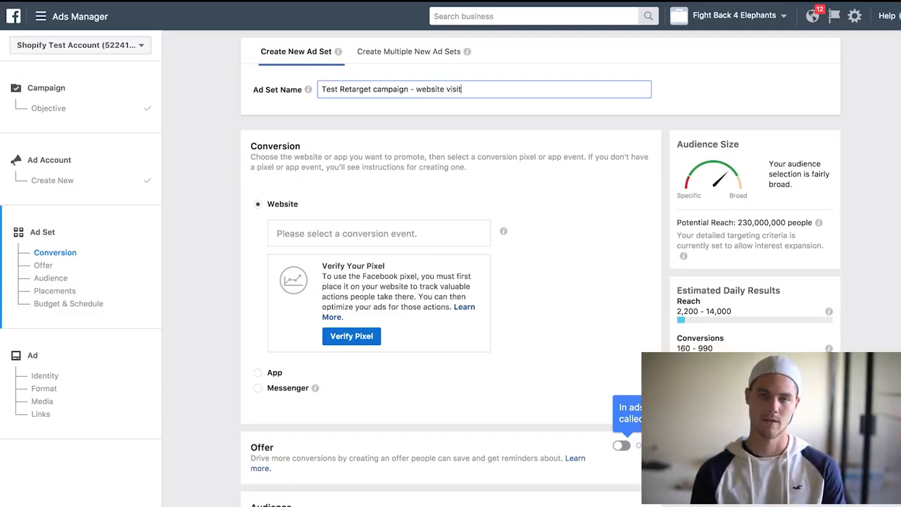
{"action": "type", "text": "ors"}
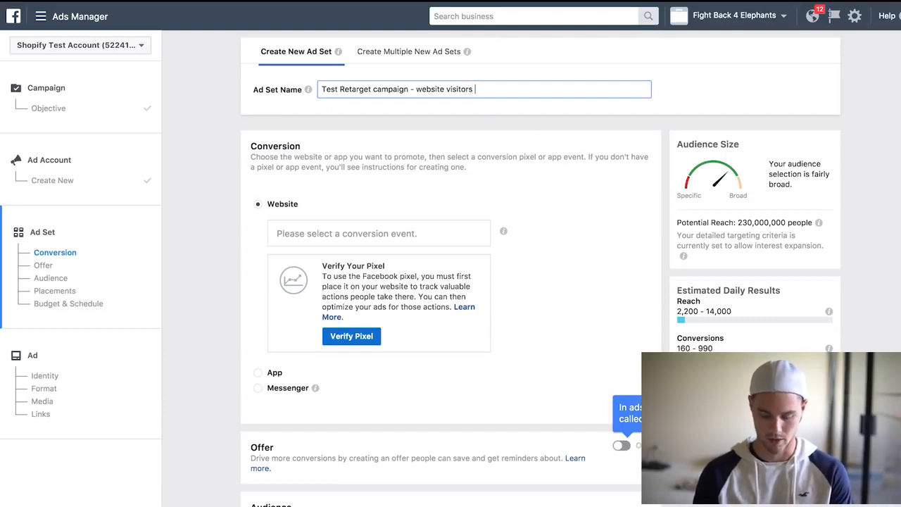
{"action": "type", "text": "- no p"}
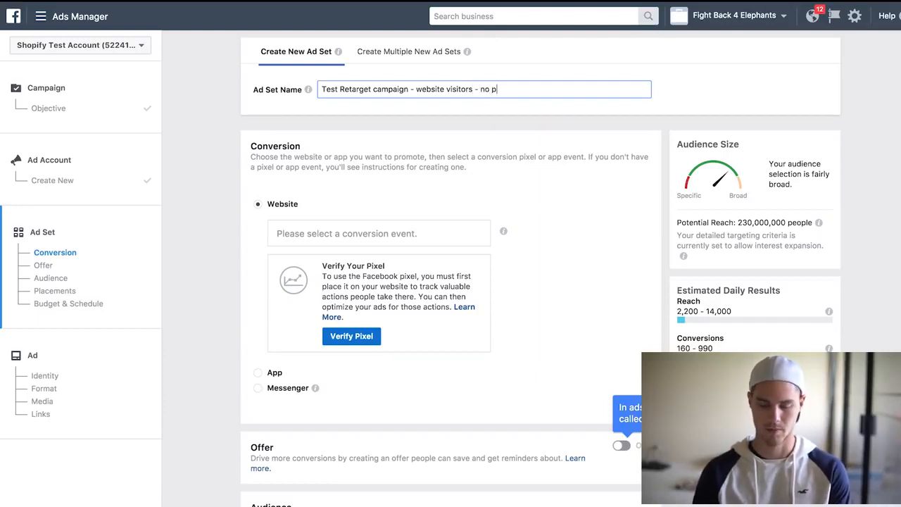
{"action": "type", "text": "urchase"}
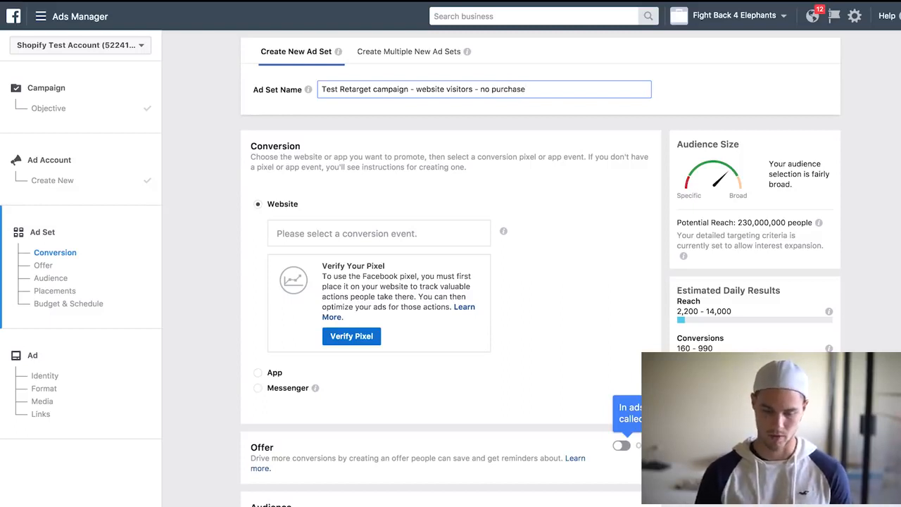
Start creating a new custom audience based on Website Traffic for the ad set.
{"action": "scroll", "coordinate": [456, 183], "scroll_direction": "down", "scroll_amount": 2}
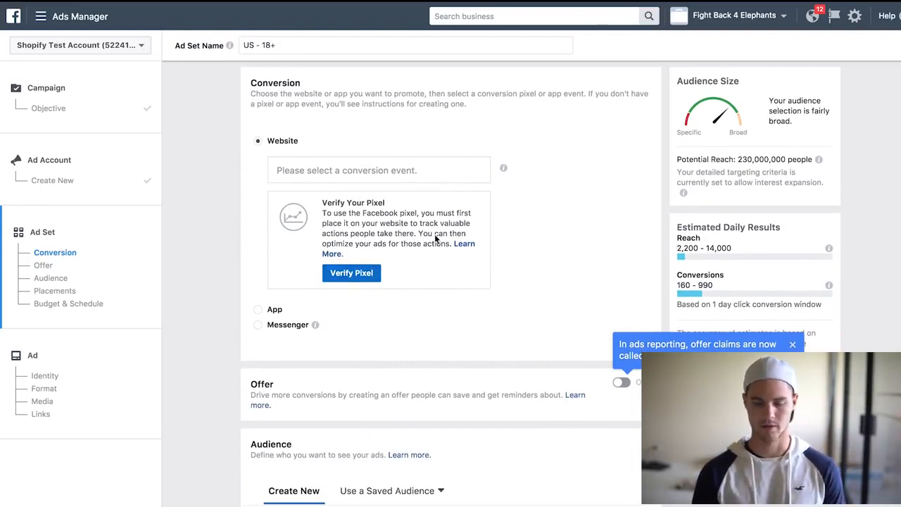
{"action": "scroll", "coordinate": [435, 238], "scroll_direction": "down", "scroll_amount": 1}
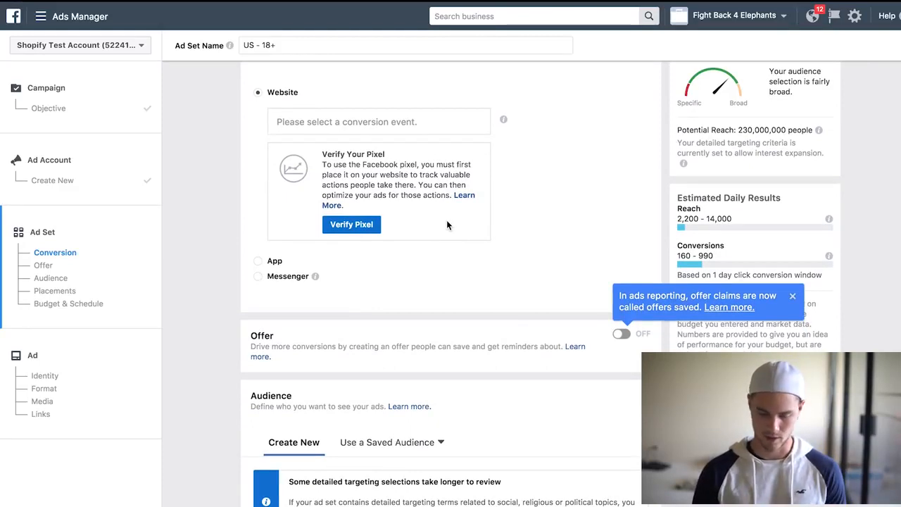
{"action": "scroll", "coordinate": [549, 190], "scroll_direction": "down", "scroll_amount": 3}
{"action": "scroll", "coordinate": [549, 190], "scroll_direction": "down", "scroll_amount": 1}
{"action": "scroll", "coordinate": [549, 187], "scroll_direction": "down", "scroll_amount": 4}
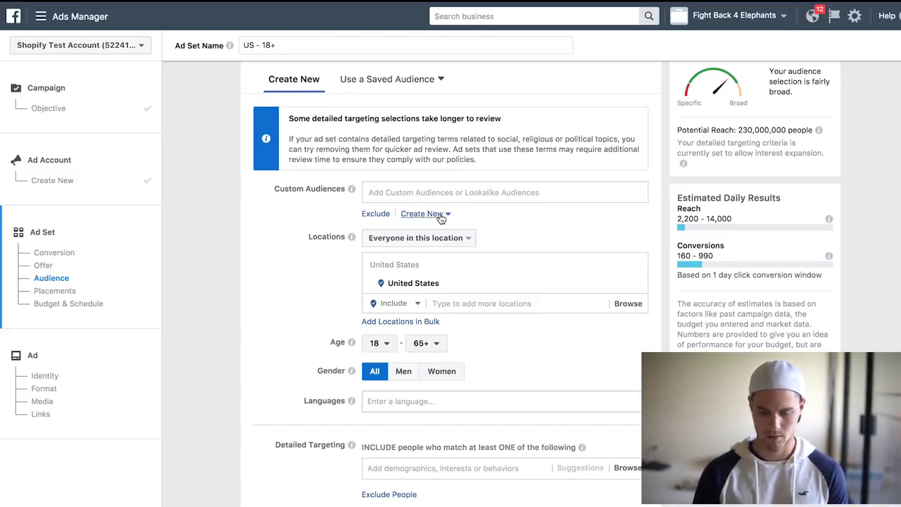
{"action": "left_click", "coordinate": [440, 219]}
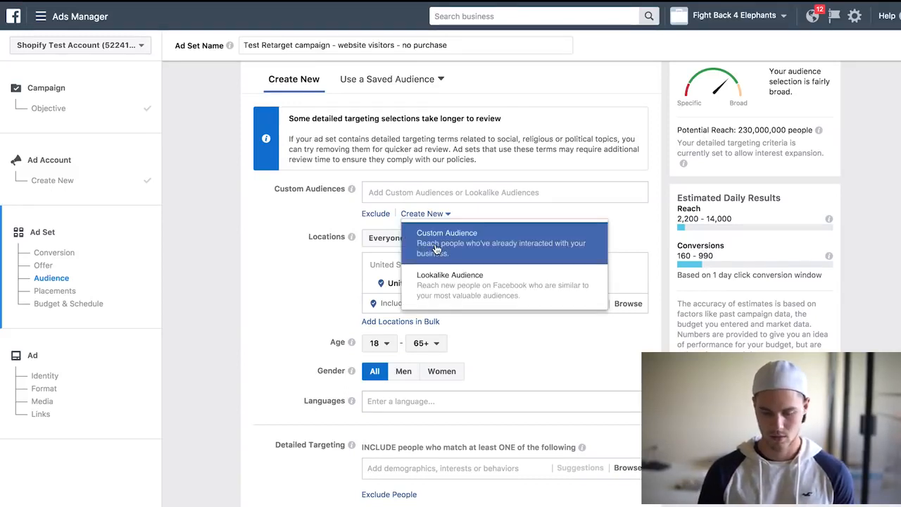
{"action": "left_click", "coordinate": [437, 245]}
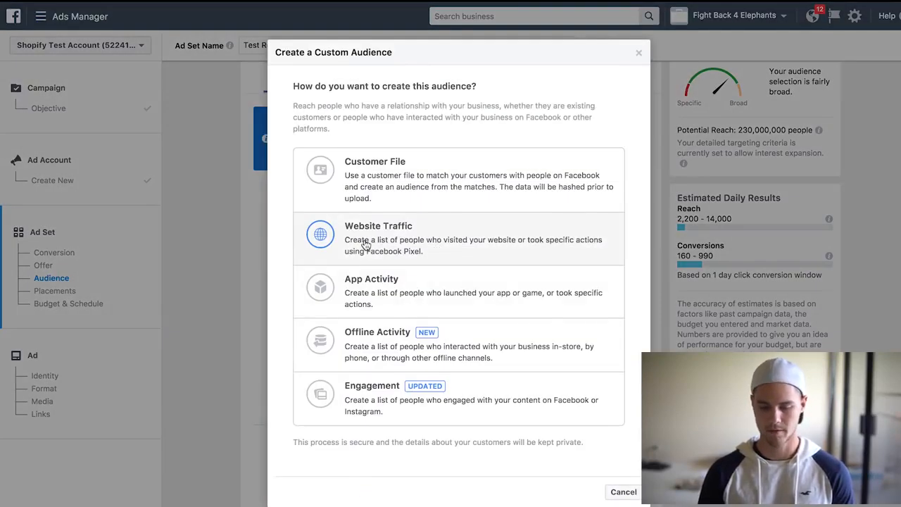
{"action": "left_click", "coordinate": [366, 243]}
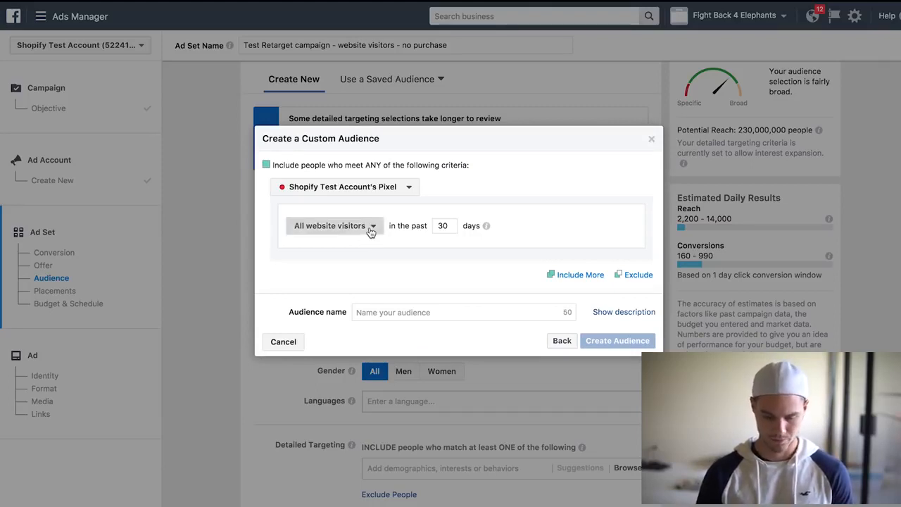
Include people who visited specific web pages whose URL contains ww.nike.com in the past 7 days.
{"action": "left_click", "coordinate": [370, 228]}
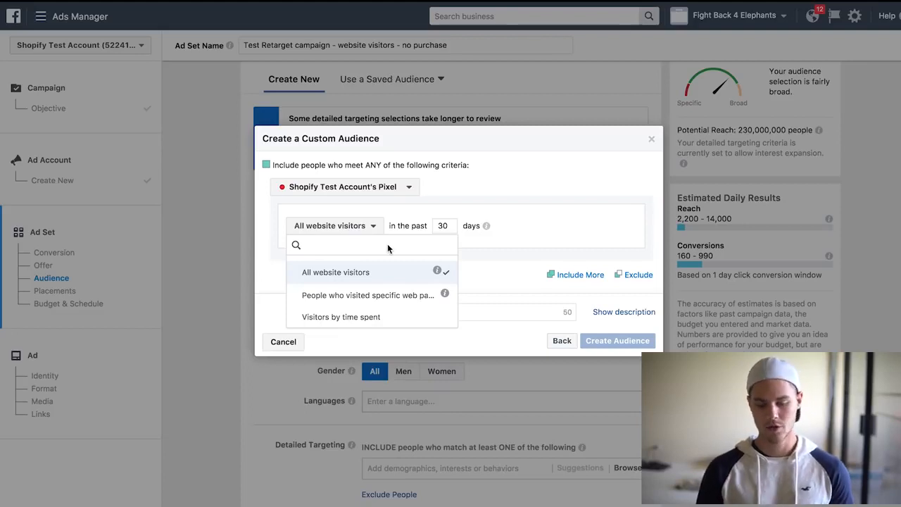
{"action": "left_click", "coordinate": [373, 294]}
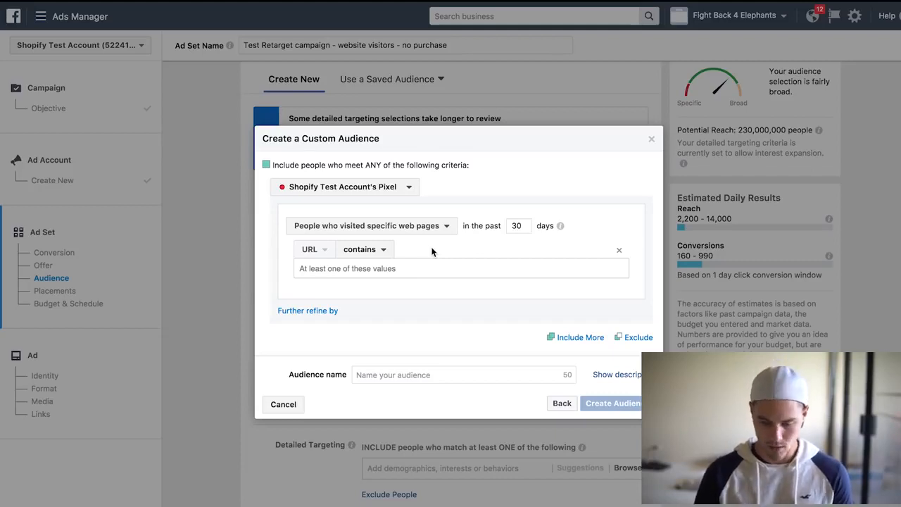
{"action": "left_click", "coordinate": [410, 266]}
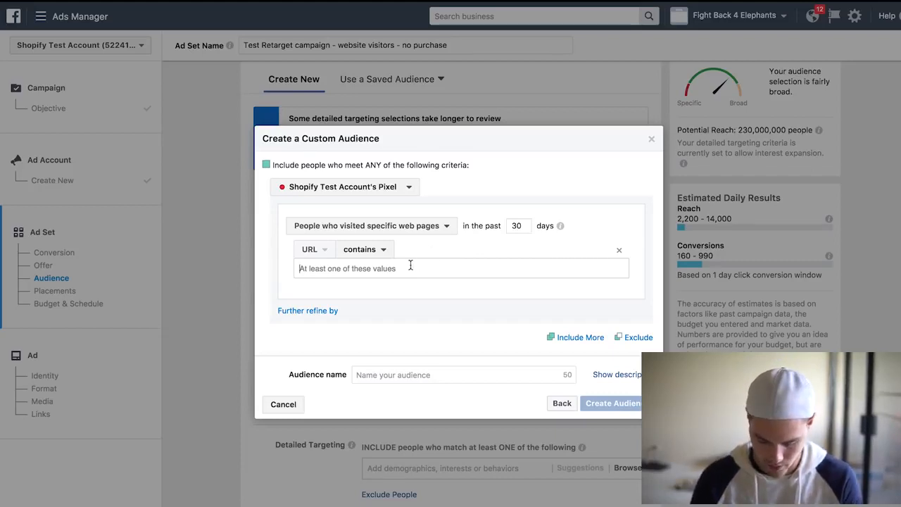
{"action": "type", "text": "ww.nike"}
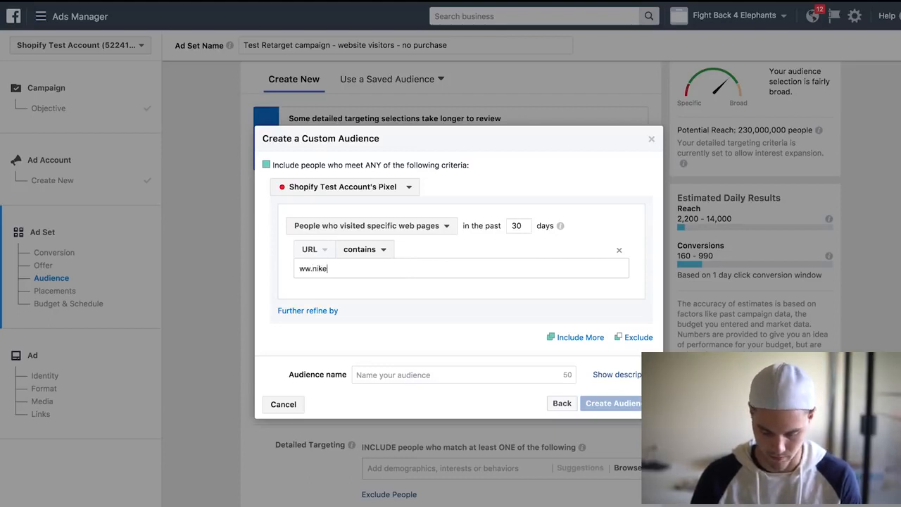
{"action": "type", "text": ".com"}
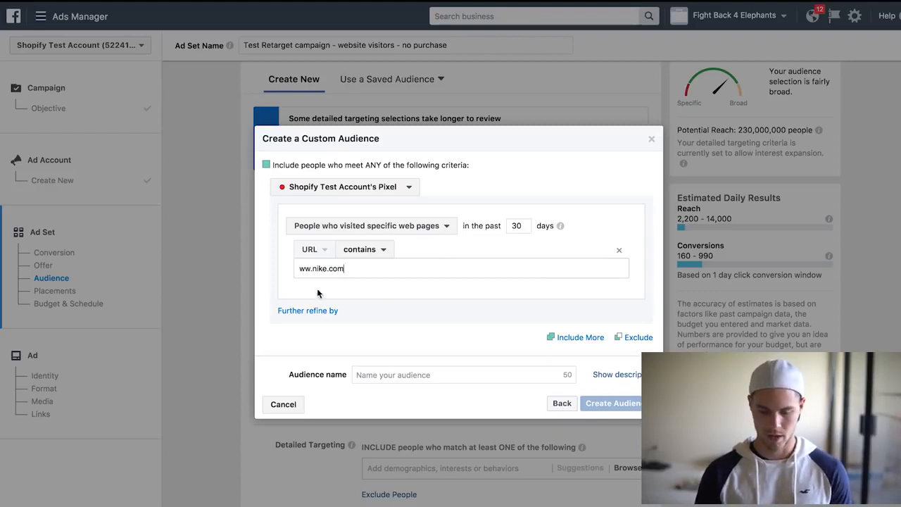
{"action": "double_click", "coordinate": [518, 226]}
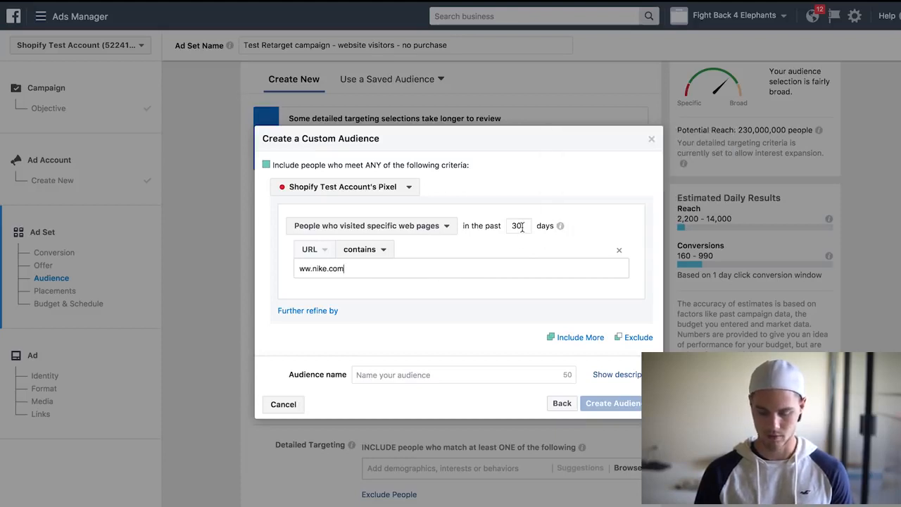
{"action": "type", "text": "7"}
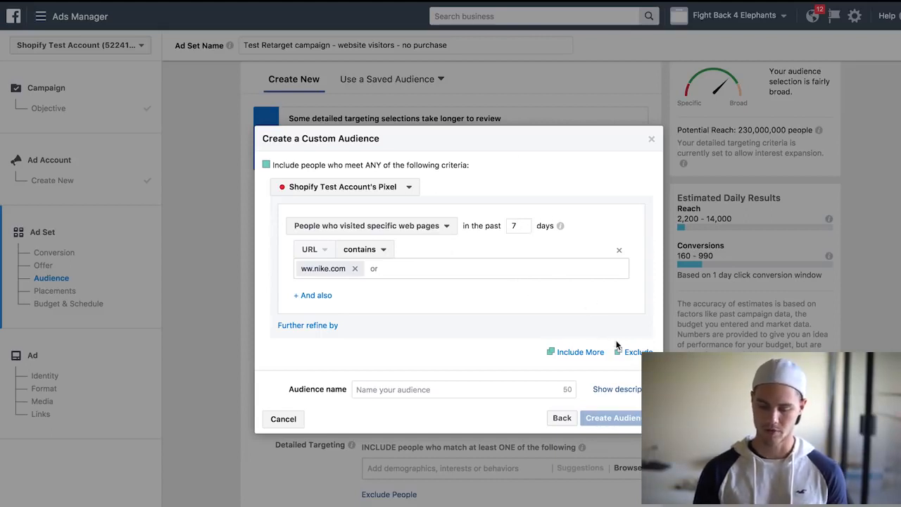
Add an exclusion to the custom audience for all website visitors in the past 30 days.
{"action": "left_click", "coordinate": [636, 354]}
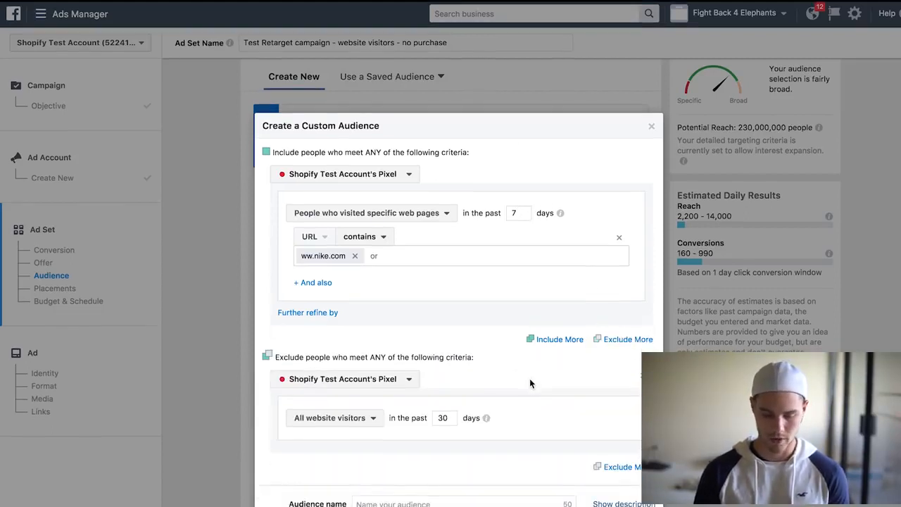
{"action": "left_click", "coordinate": [361, 430]}
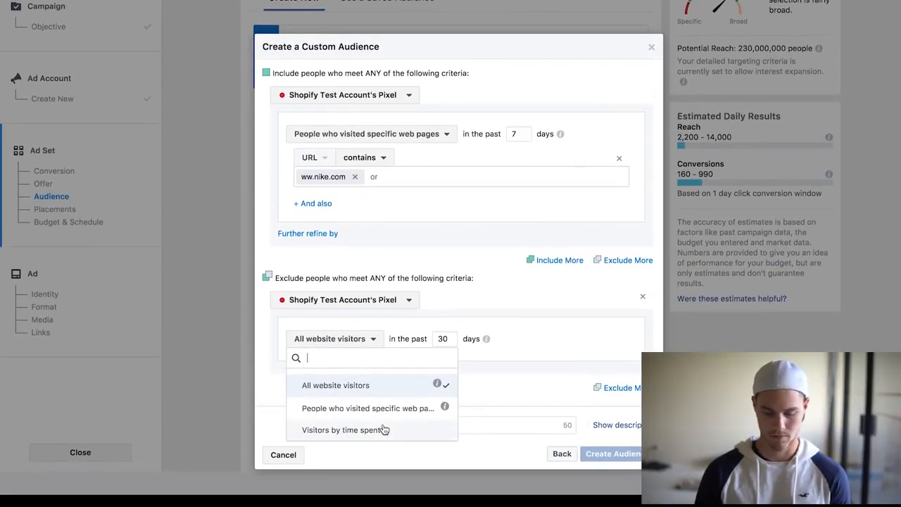
{"action": "left_click", "coordinate": [518, 387]}
{"action": "left_click", "coordinate": [412, 299]}
{"action": "left_click", "coordinate": [465, 299]}
{"action": "left_click", "coordinate": [356, 343]}
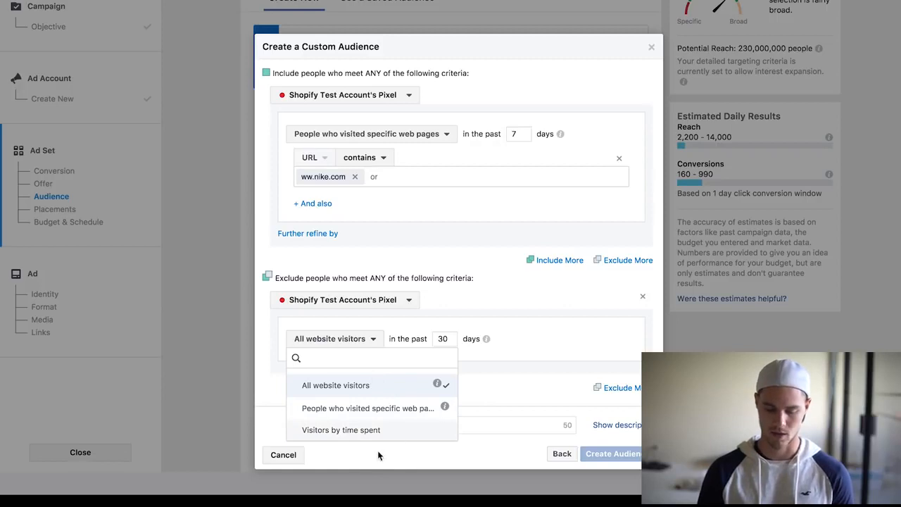
{"action": "left_click", "coordinate": [500, 395]}
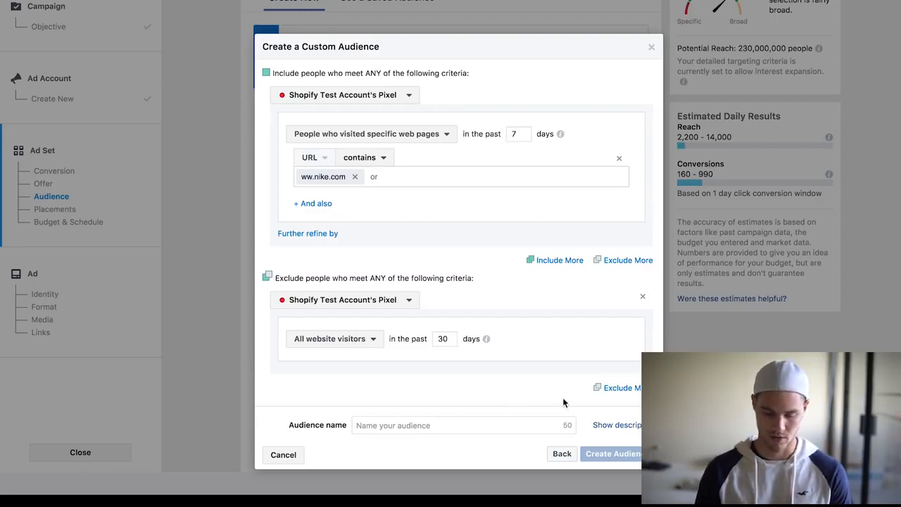
{"action": "left_click", "coordinate": [357, 341]}
{"action": "left_click", "coordinate": [351, 384]}
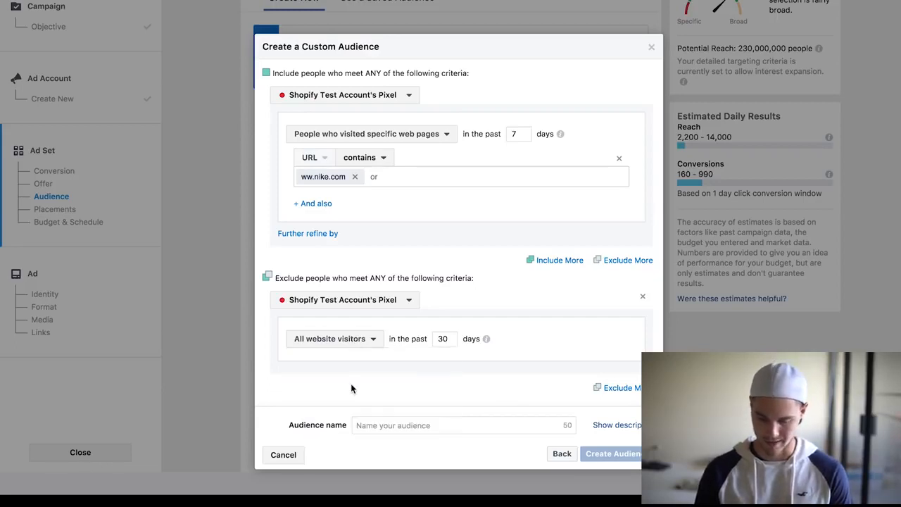
Name the audience "Test website visitors no purchase last 7 days", create it and close the confirmation.
{"action": "left_click", "coordinate": [461, 427]}
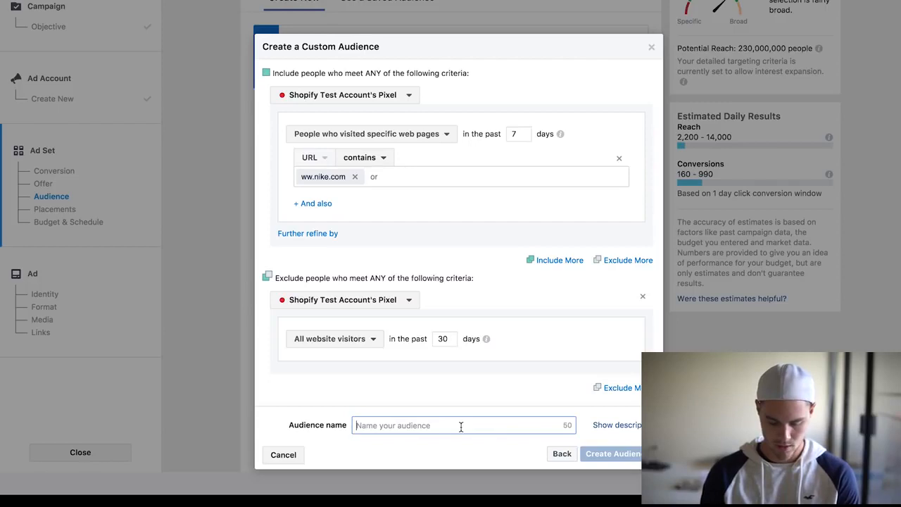
{"action": "type", "text": "Test "}
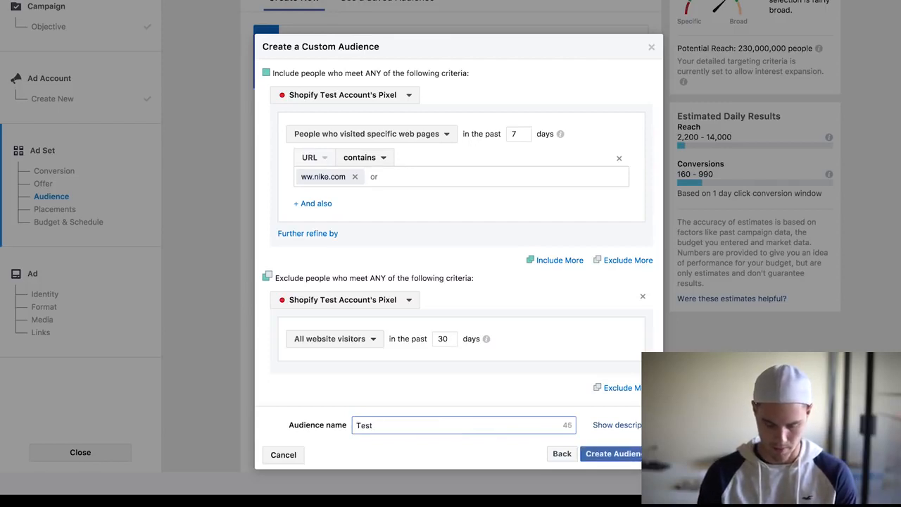
{"action": "type", "text": "w"}
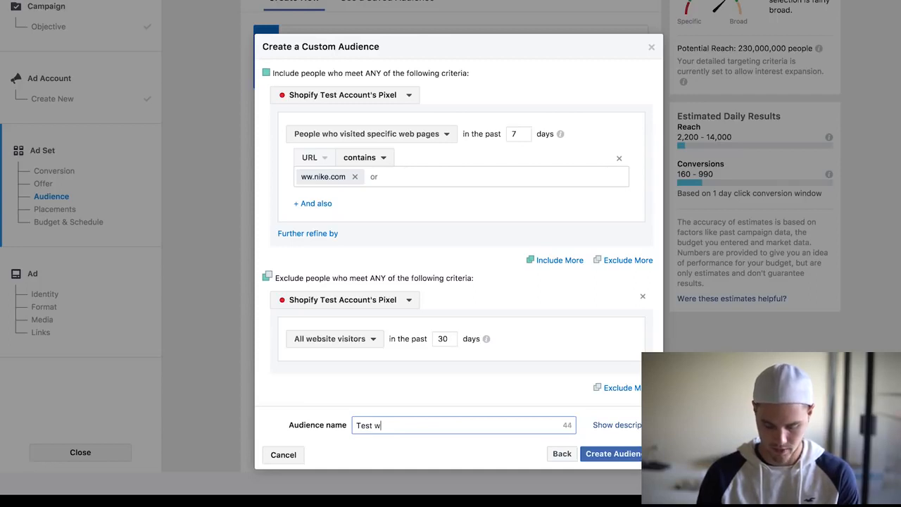
{"action": "type", "text": "ebsite visi"}
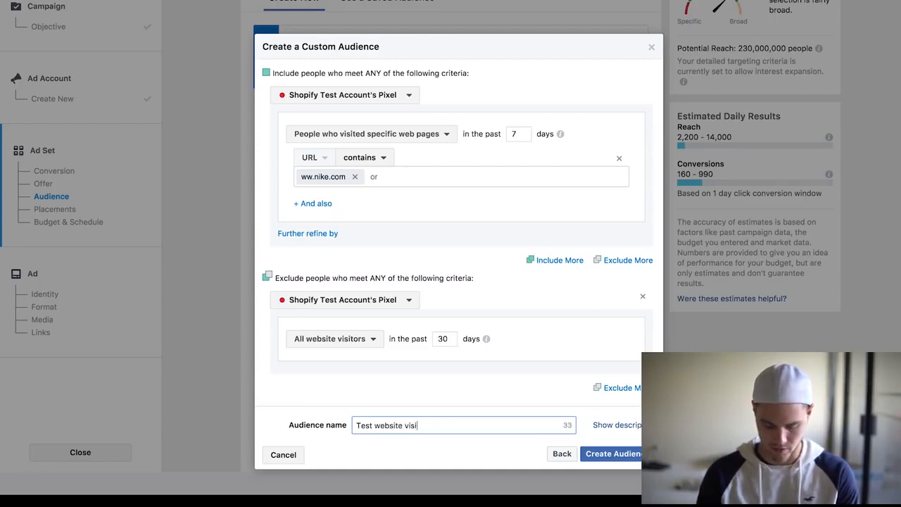
{"action": "type", "text": "tors no p"}
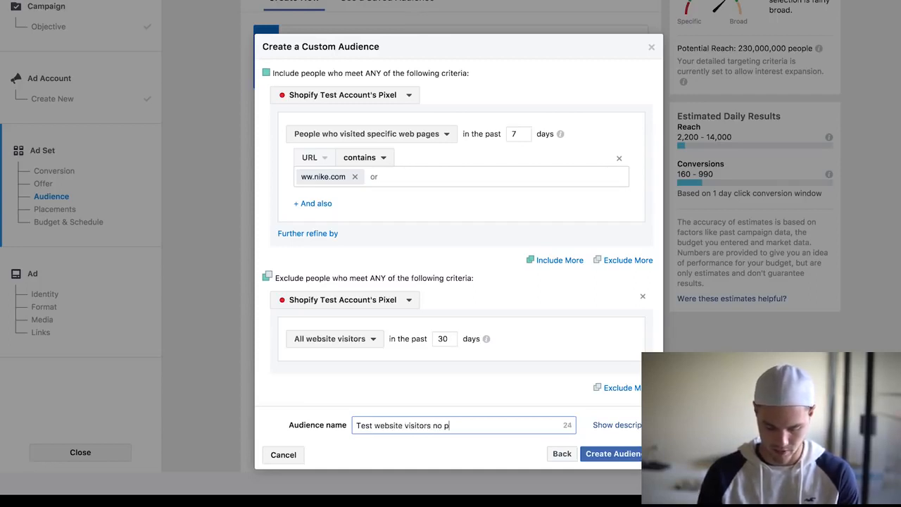
{"action": "type", "text": "urchase last "}
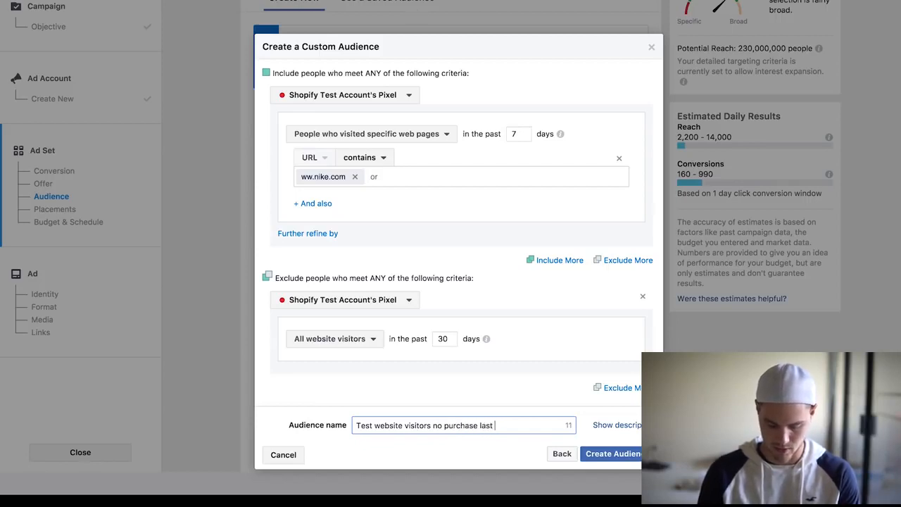
{"action": "type", "text": "7 days"}
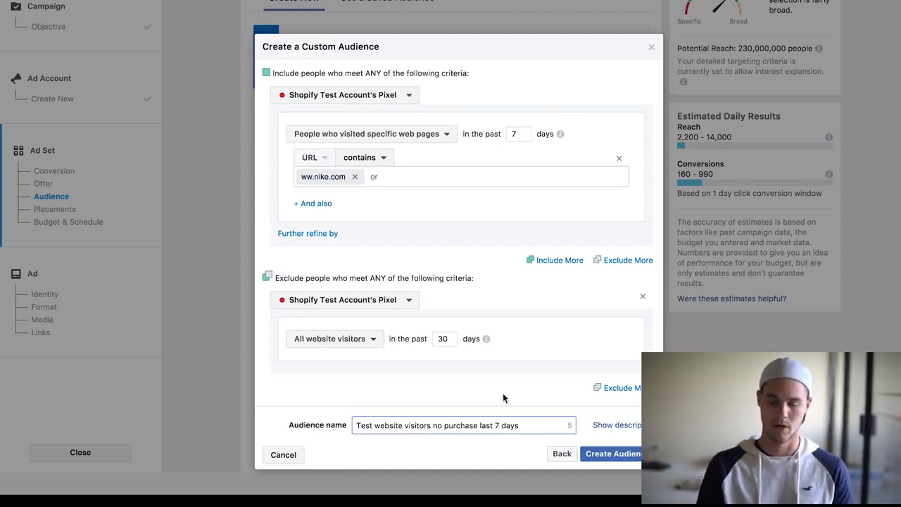
{"action": "left_click", "coordinate": [597, 456]}
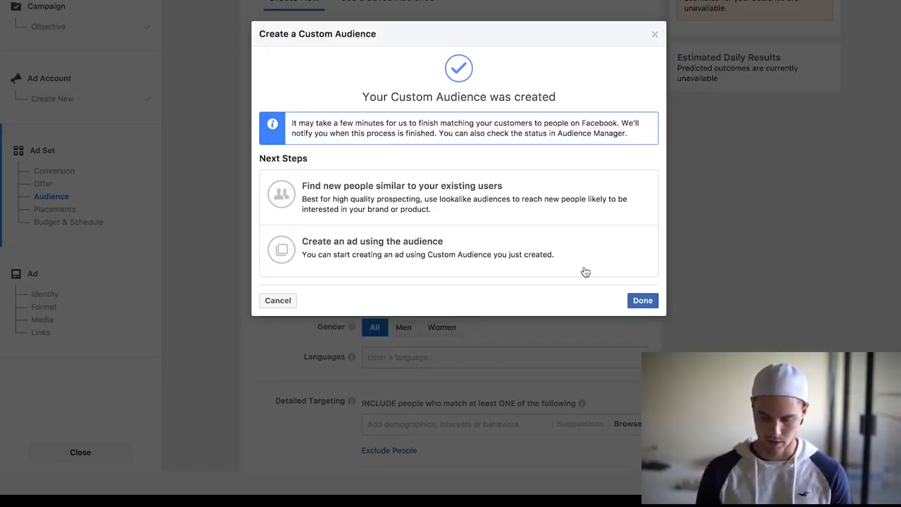
{"action": "left_click", "coordinate": [639, 300]}
Remove United States from the ad set's locations.
{"action": "scroll", "coordinate": [537, 316], "scroll_direction": "down", "scroll_amount": 1}
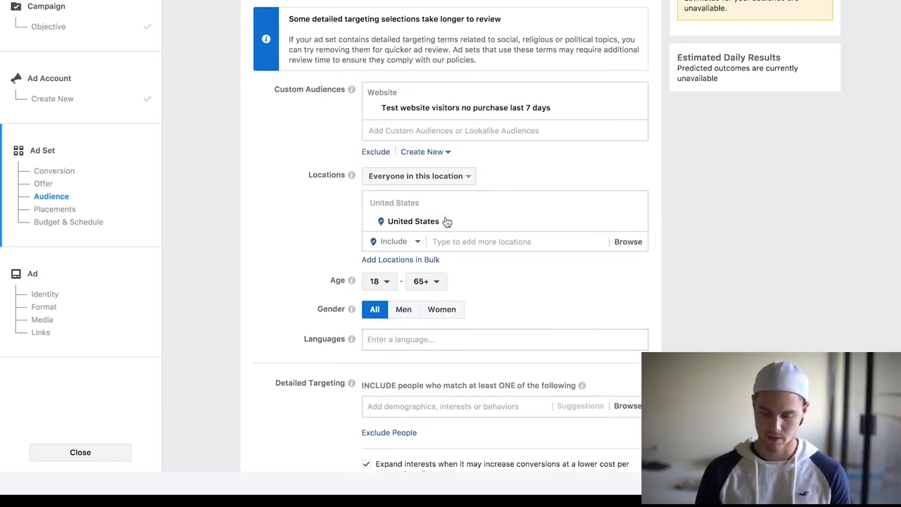
{"action": "left_click", "coordinate": [636, 223]}
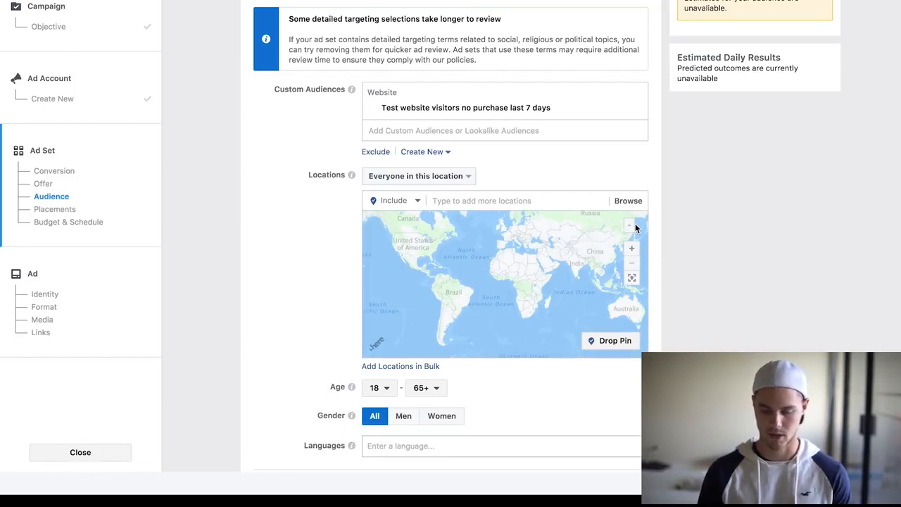
Switch to edited placements, keeping only Facebook Feeds and Instagram Feed and deselecting Right Column, Audience Network and Messenger.
{"action": "scroll", "coordinate": [698, 189], "scroll_direction": "down", "scroll_amount": 2}
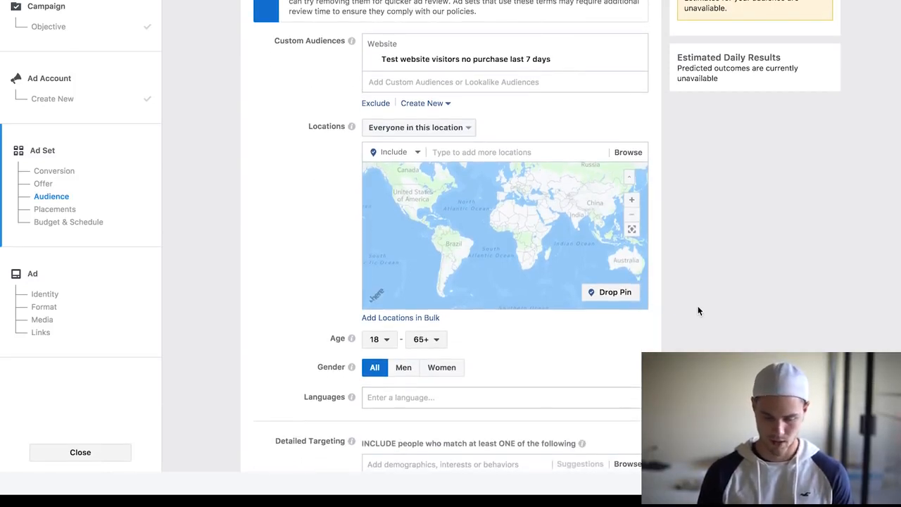
{"action": "scroll", "coordinate": [698, 311], "scroll_direction": "down", "scroll_amount": 3}
{"action": "scroll", "coordinate": [538, 306], "scroll_direction": "down", "scroll_amount": 3}
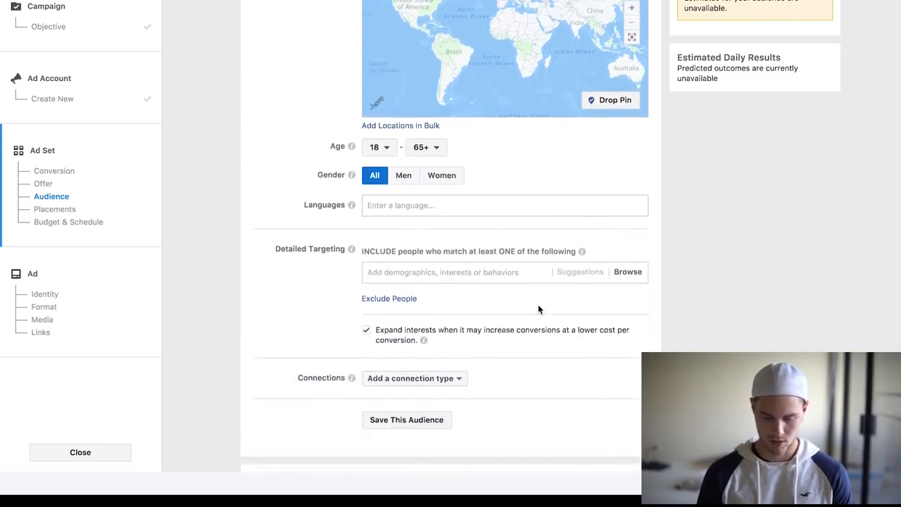
{"action": "scroll", "coordinate": [539, 309], "scroll_direction": "down", "scroll_amount": 5}
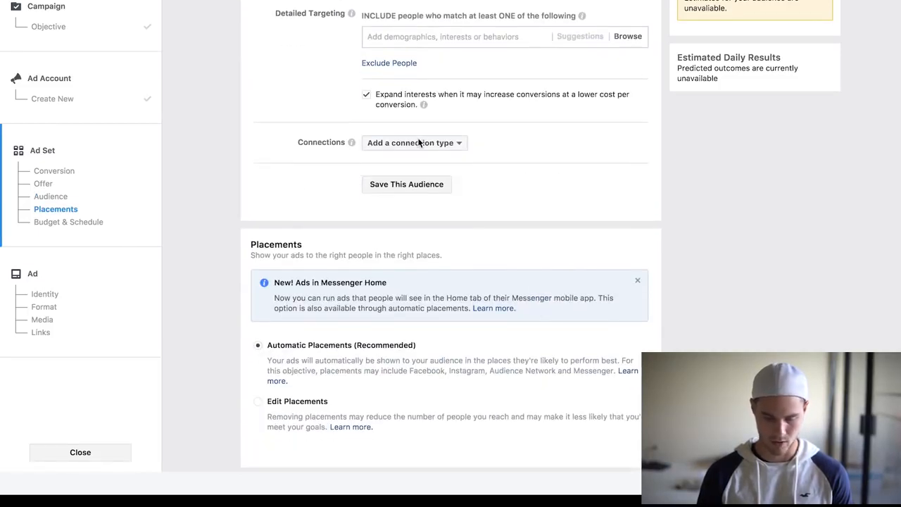
{"action": "scroll", "coordinate": [392, 152], "scroll_direction": "down", "scroll_amount": 4}
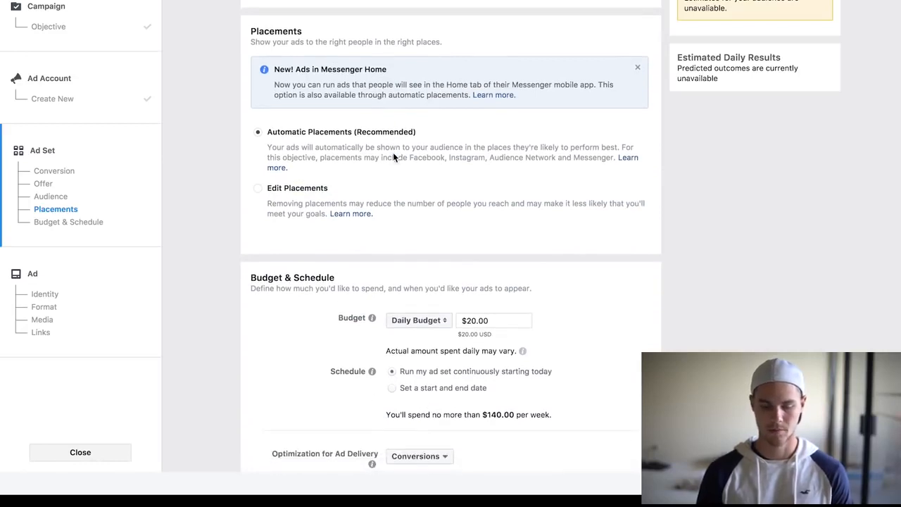
{"action": "left_click", "coordinate": [258, 189]}
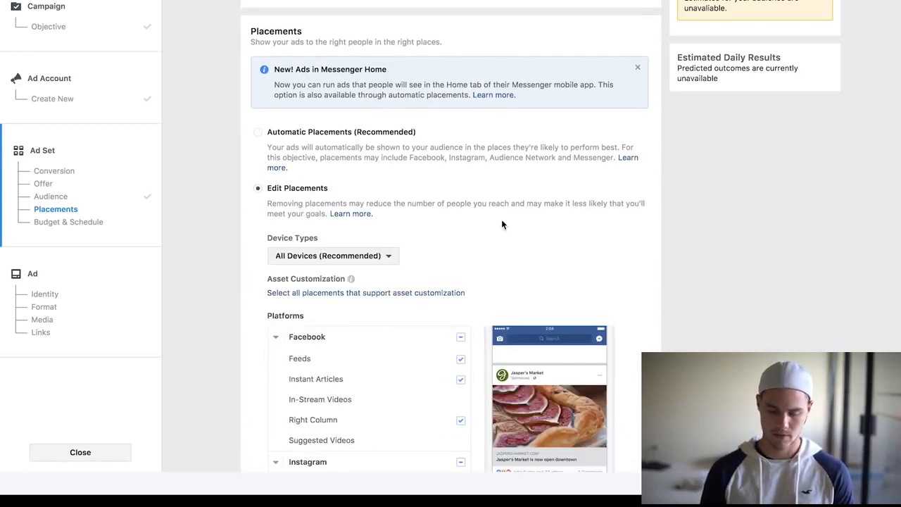
{"action": "scroll", "coordinate": [502, 225], "scroll_direction": "down", "scroll_amount": 3}
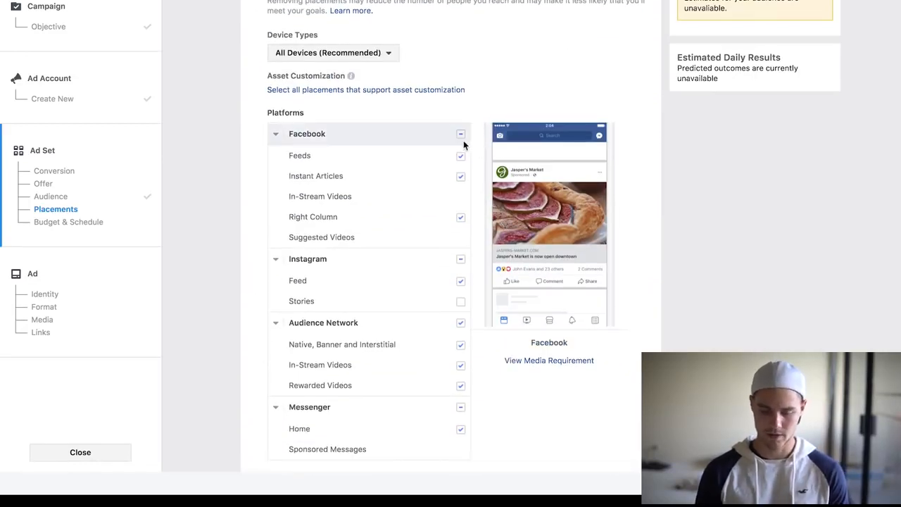
{"action": "left_click", "coordinate": [461, 217]}
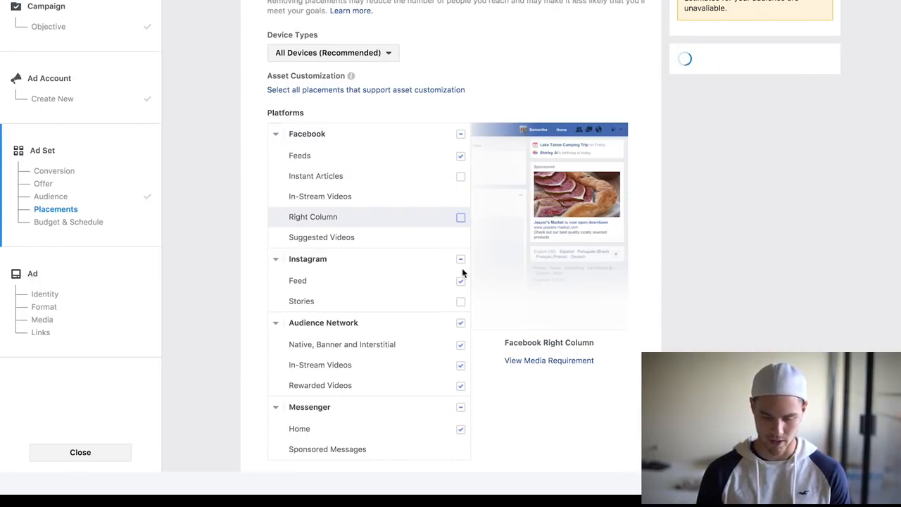
{"action": "left_click", "coordinate": [461, 324]}
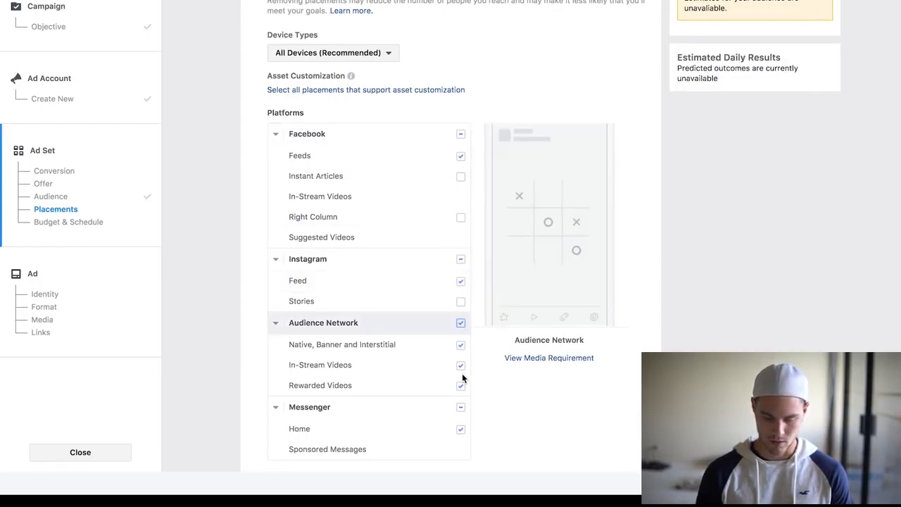
{"action": "left_click", "coordinate": [461, 409]}
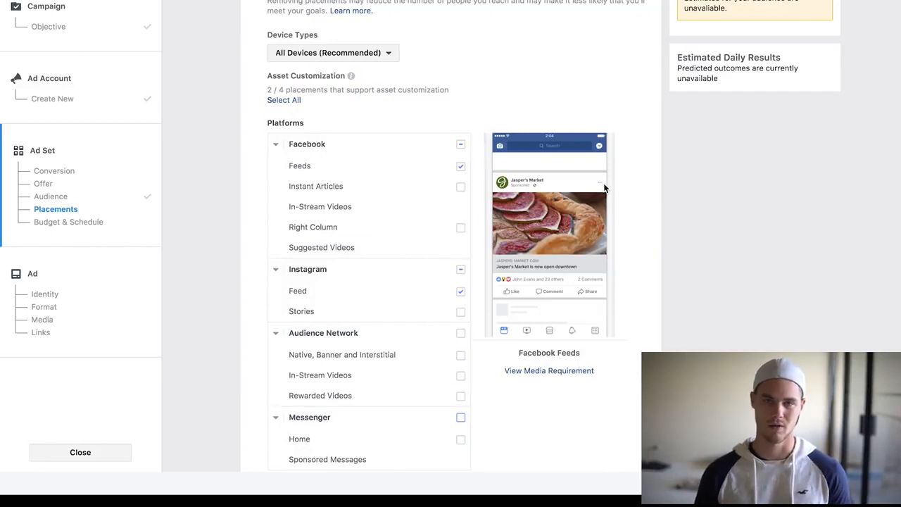
Set the ad set's daily budget to $5.00.
{"action": "scroll", "coordinate": [604, 188], "scroll_direction": "up", "scroll_amount": 4}
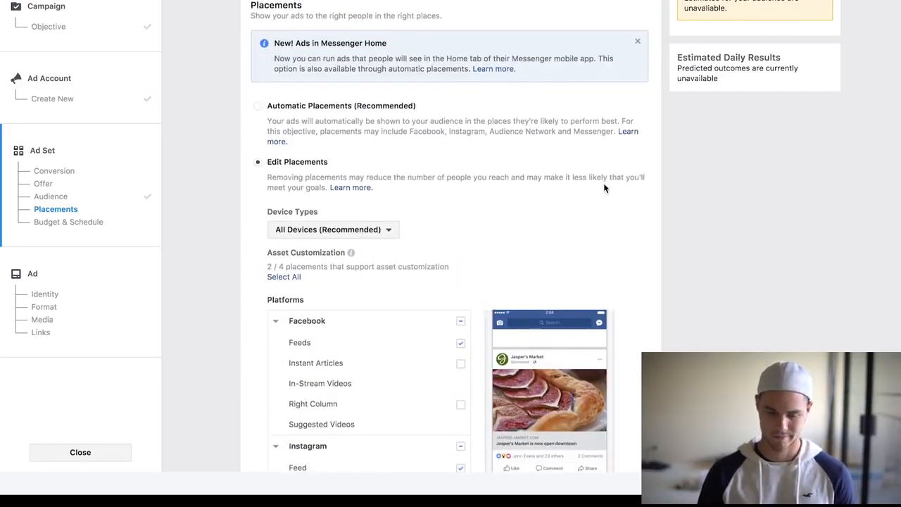
{"action": "scroll", "coordinate": [604, 188], "scroll_direction": "down", "scroll_amount": 6}
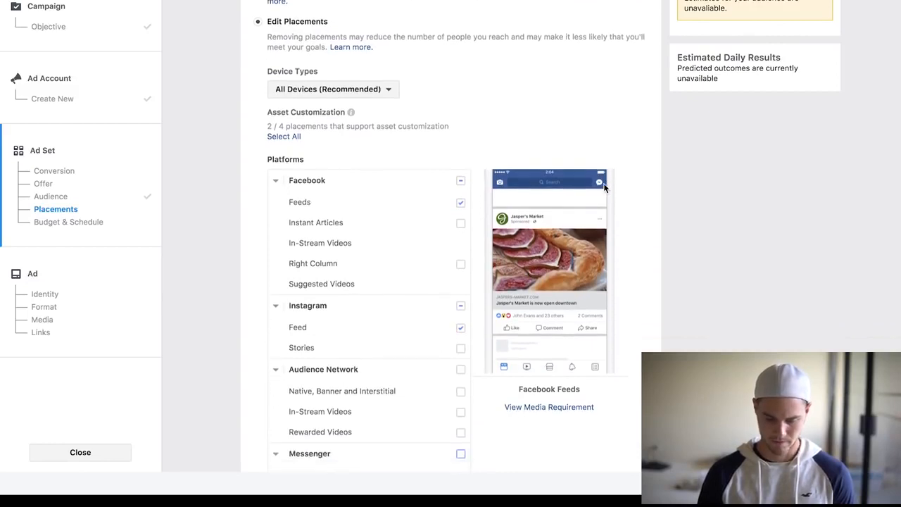
{"action": "scroll", "coordinate": [604, 188], "scroll_direction": "down", "scroll_amount": 6}
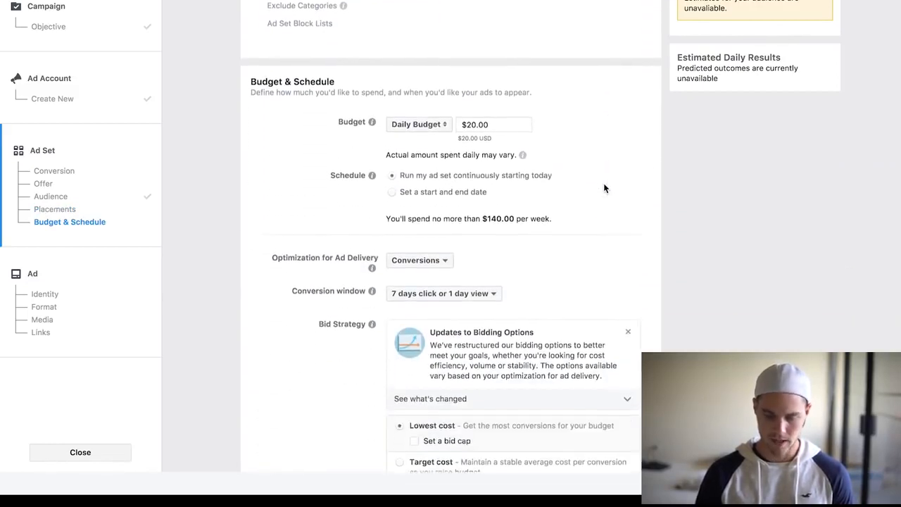
{"action": "left_click", "coordinate": [491, 123]}
{"action": "left_click_drag", "start_coordinate": [491, 123], "coordinate": [423, 116]}
{"action": "key", "text": "BackSpace"}
{"action": "left_click", "coordinate": [641, 113]}
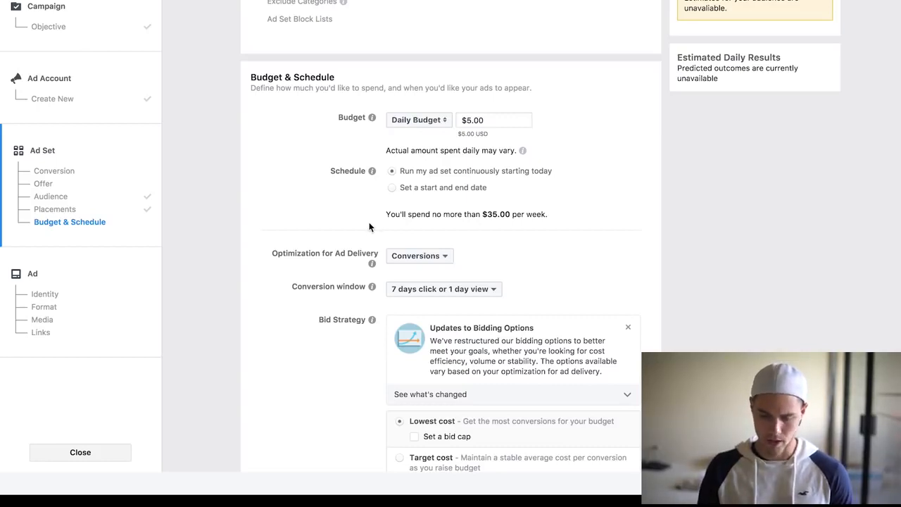
Set the conversion window to 1 day click and continue to the ad setup.
{"action": "scroll", "coordinate": [371, 222], "scroll_direction": "down", "scroll_amount": 3}
{"action": "left_click", "coordinate": [455, 177]}
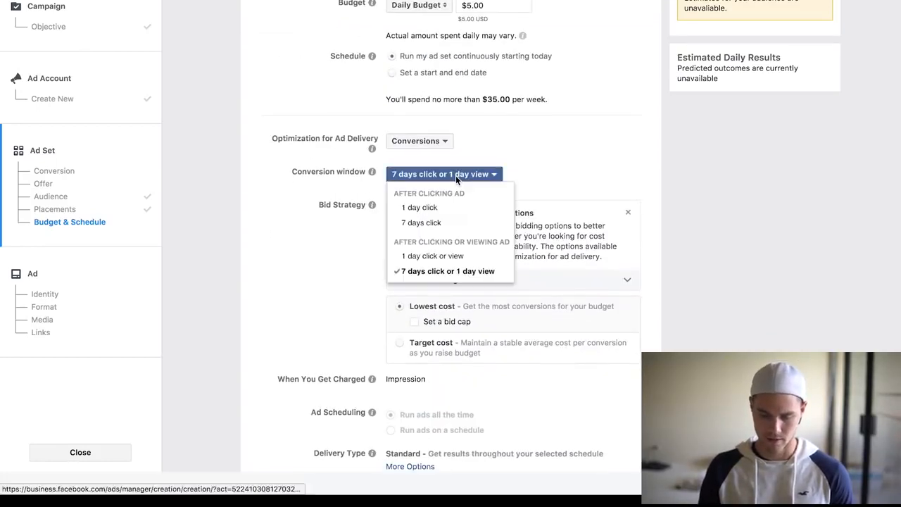
{"action": "left_click", "coordinate": [437, 207]}
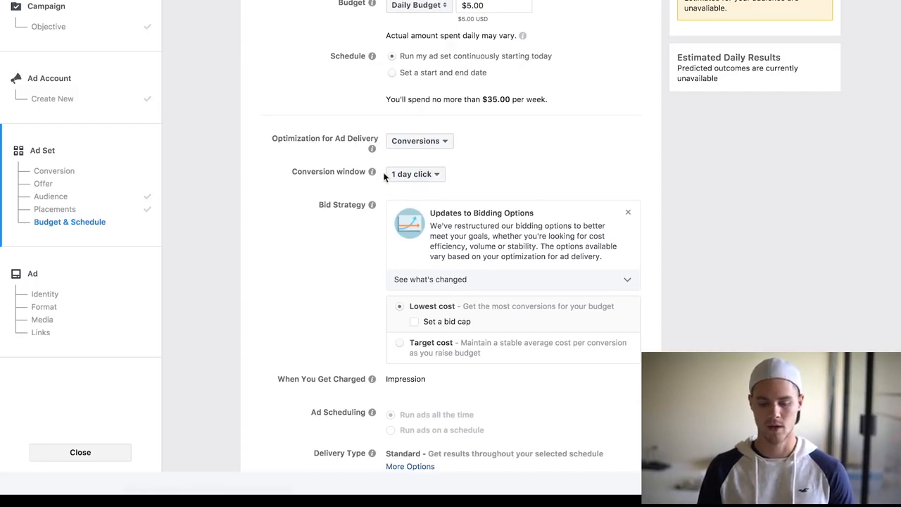
{"action": "mouse_move", "coordinate": [372, 172]}
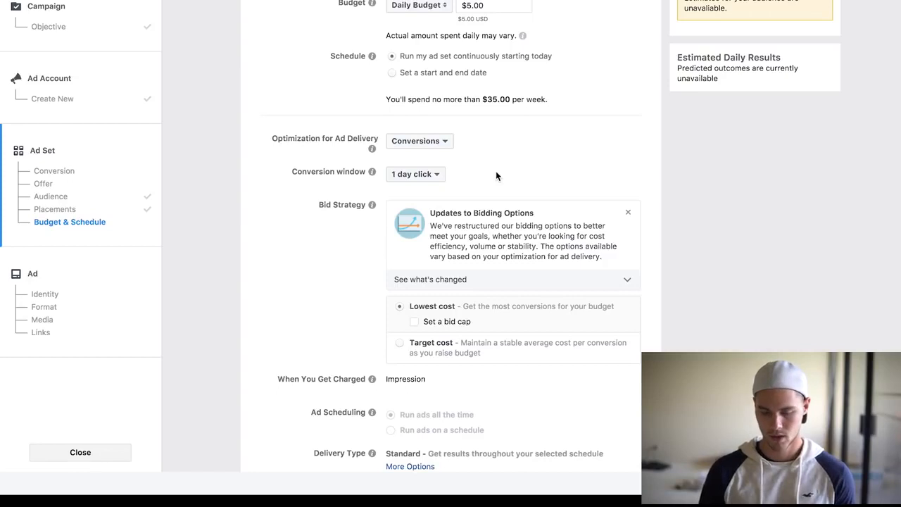
{"action": "mouse_move", "coordinate": [371, 149]}
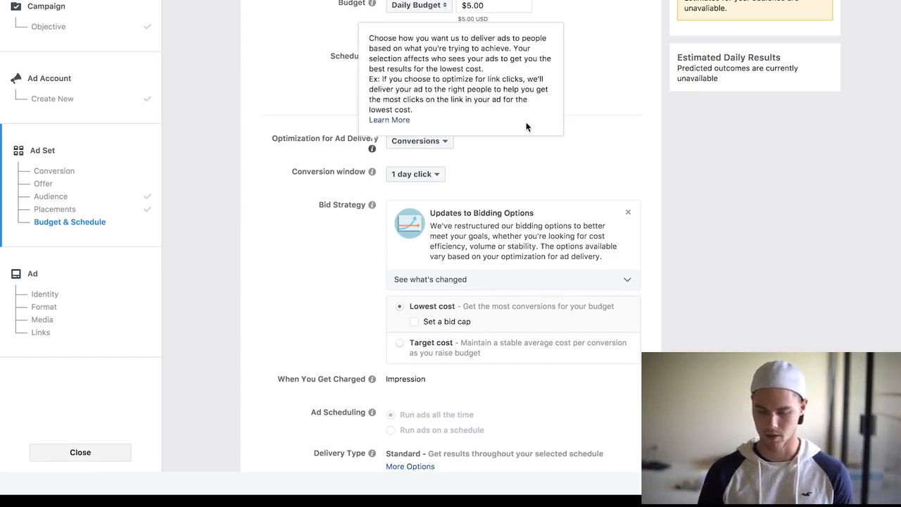
{"action": "scroll", "coordinate": [681, 255], "scroll_direction": "down", "scroll_amount": 2}
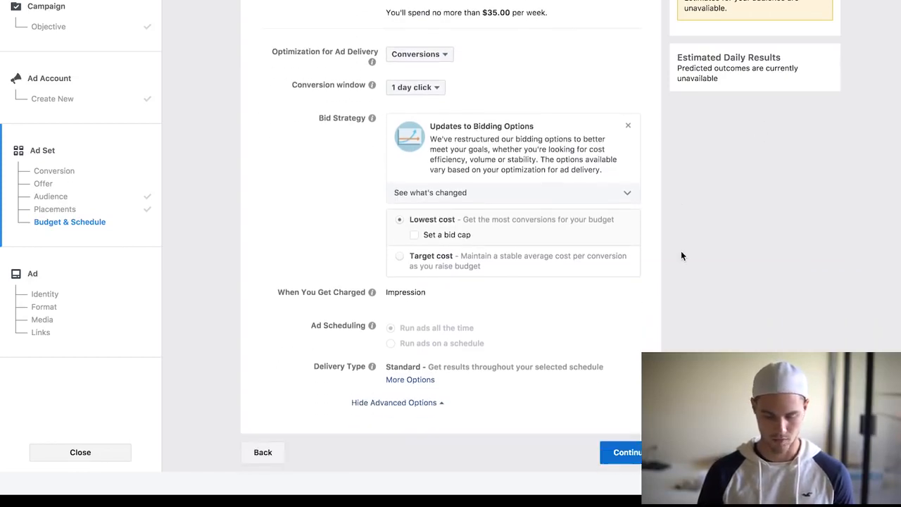
{"action": "left_click", "coordinate": [620, 452]}
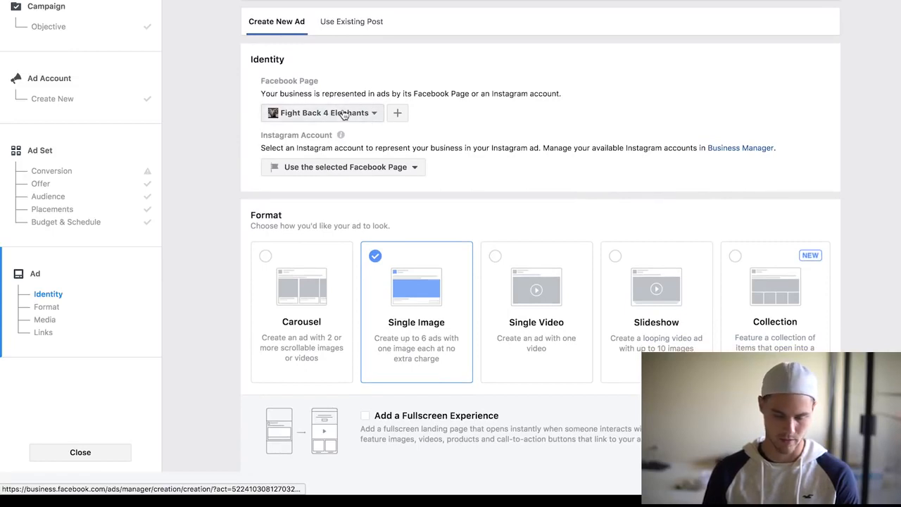
{"action": "scroll", "coordinate": [480, 105], "scroll_direction": "down", "scroll_amount": 1}
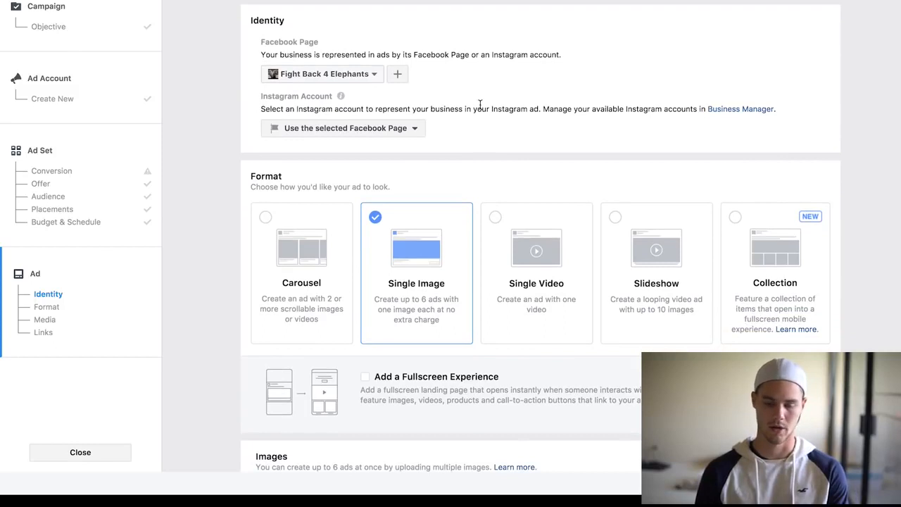
Upload the image file 102171868.jpg.rendition.largest.jpg from the desktop for the single-image ad.
{"action": "scroll", "coordinate": [481, 106], "scroll_direction": "down", "scroll_amount": 5}
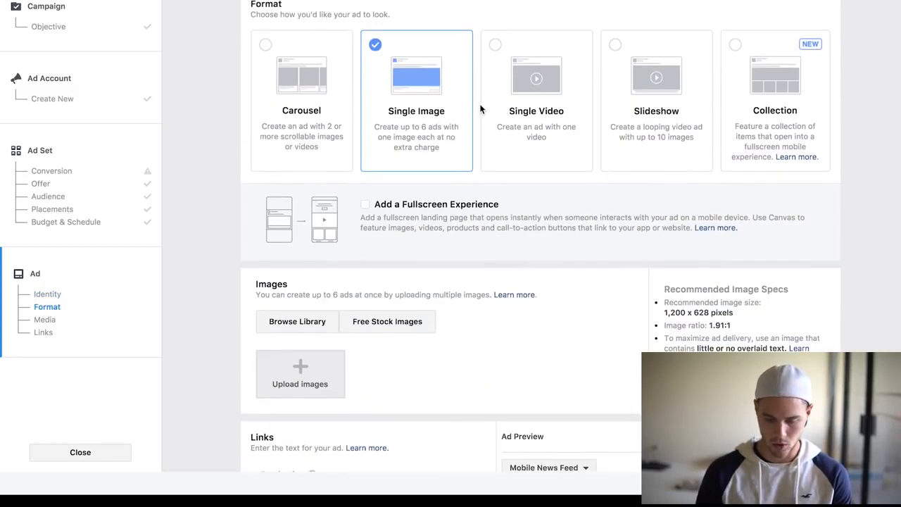
{"action": "scroll", "coordinate": [481, 109], "scroll_direction": "down", "scroll_amount": 5}
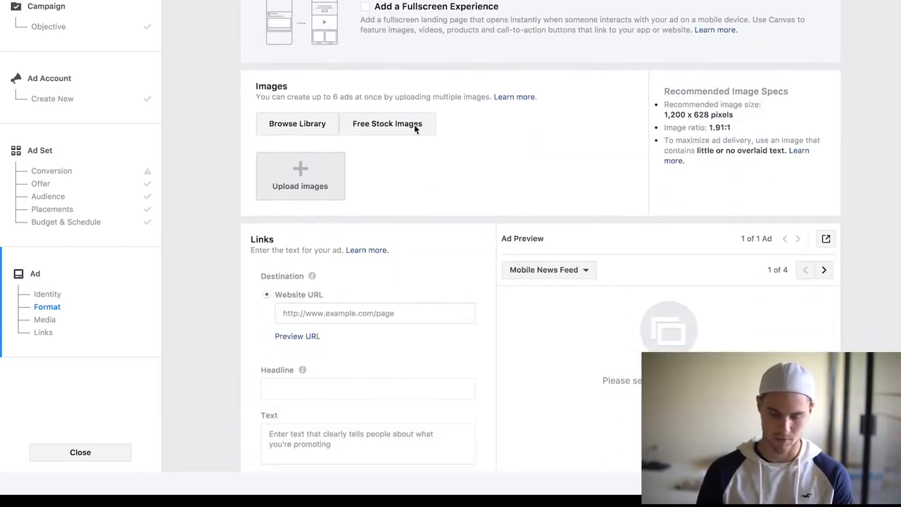
{"action": "left_click", "coordinate": [297, 187]}
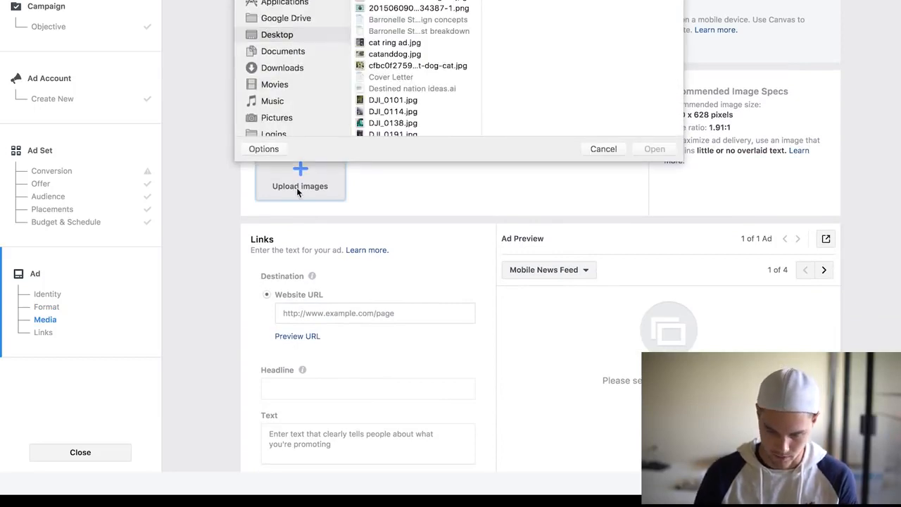
{"action": "left_click", "coordinate": [417, 1]}
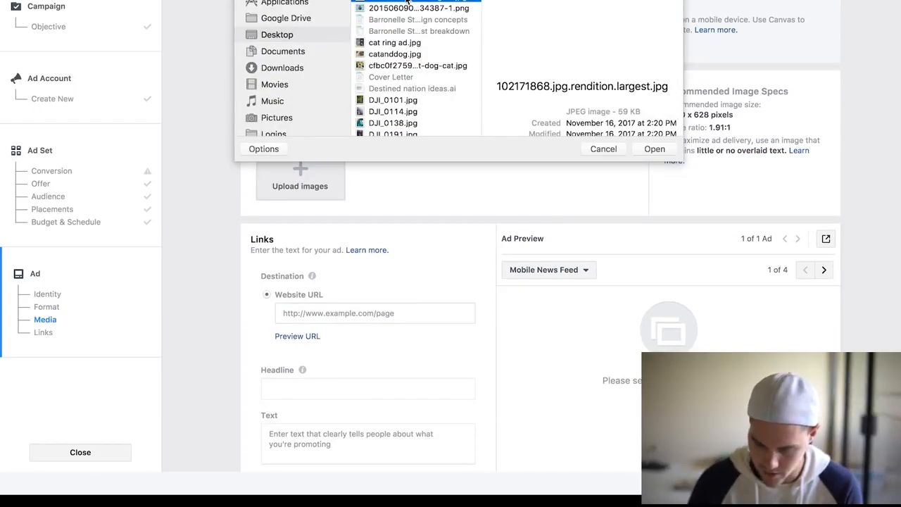
{"action": "left_click", "coordinate": [654, 148]}
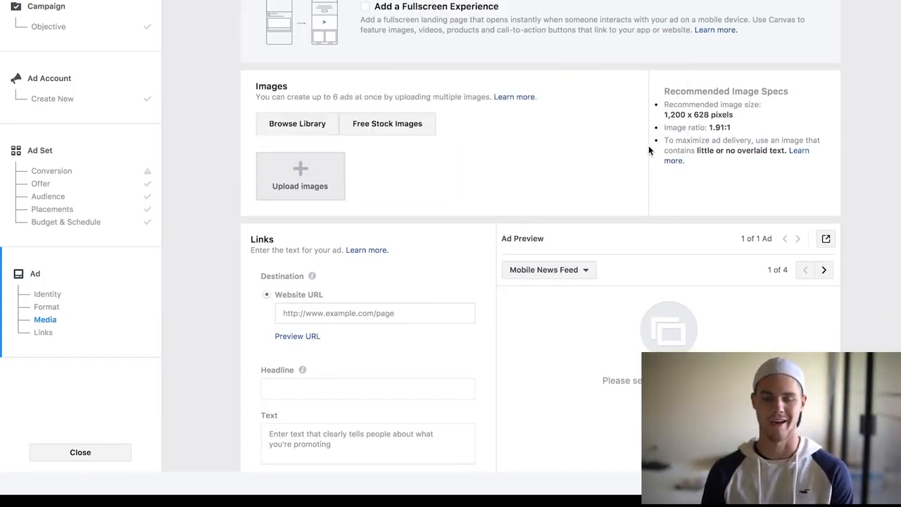
{"action": "scroll", "coordinate": [648, 149], "scroll_direction": "down", "scroll_amount": 3}
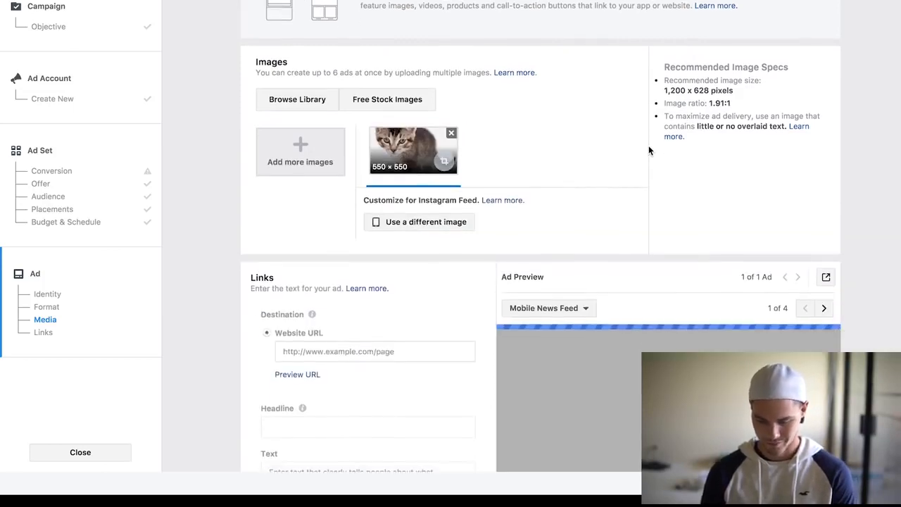
{"action": "scroll", "coordinate": [648, 150], "scroll_direction": "down", "scroll_amount": 2}
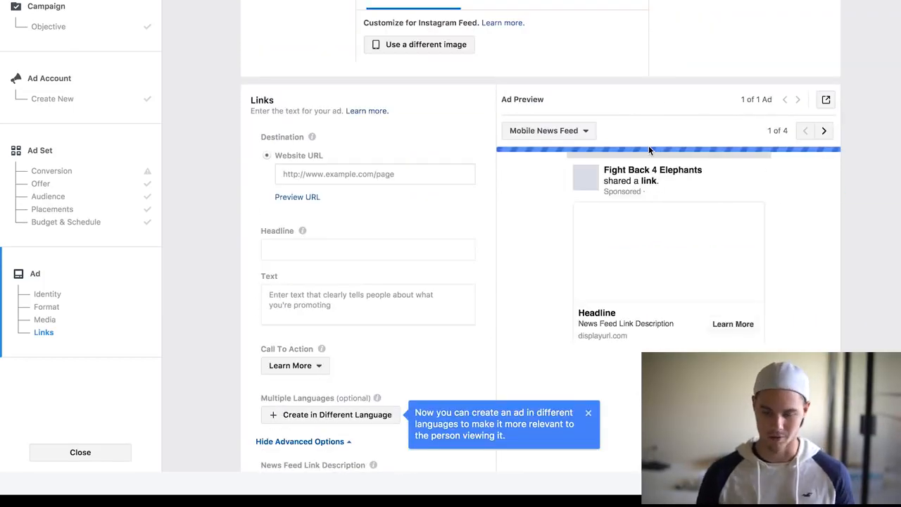
{"action": "scroll", "coordinate": [648, 221], "scroll_direction": "up", "scroll_amount": 1}
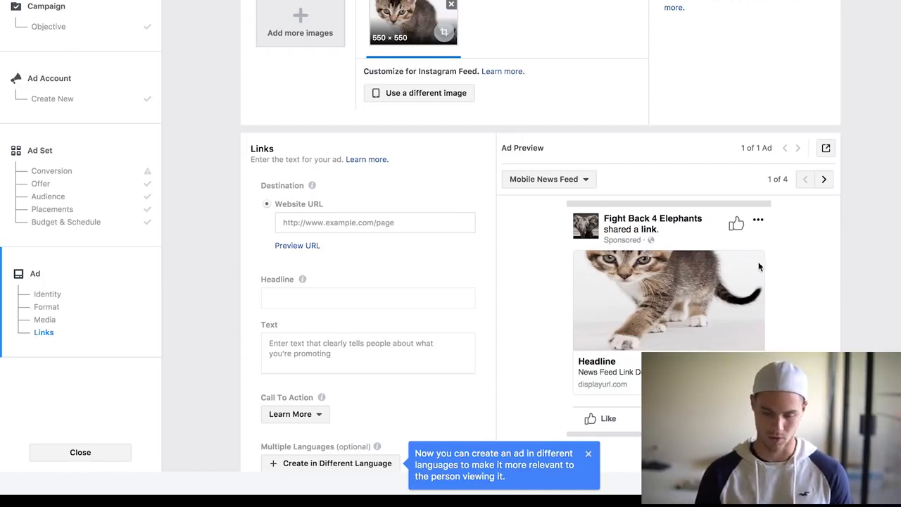
{"action": "left_click", "coordinate": [332, 217]}
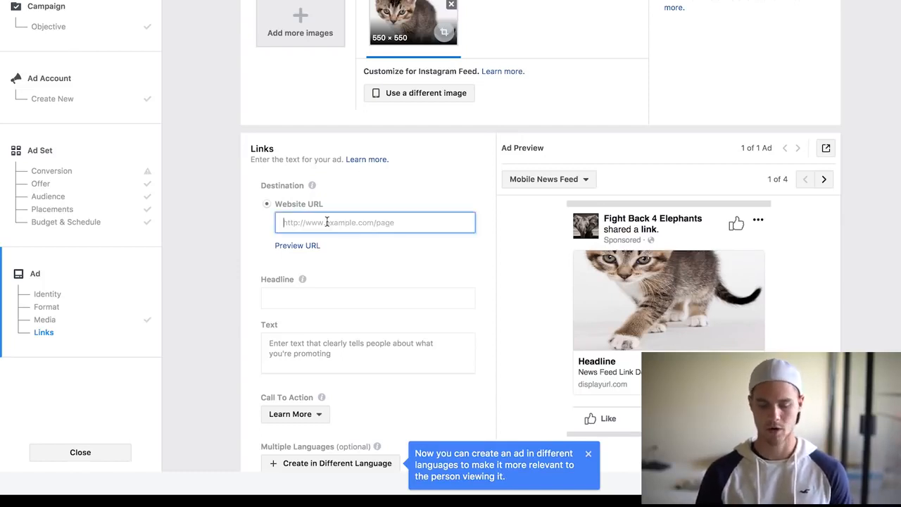
{"action": "scroll", "coordinate": [327, 221], "scroll_direction": "down", "scroll_amount": 1}
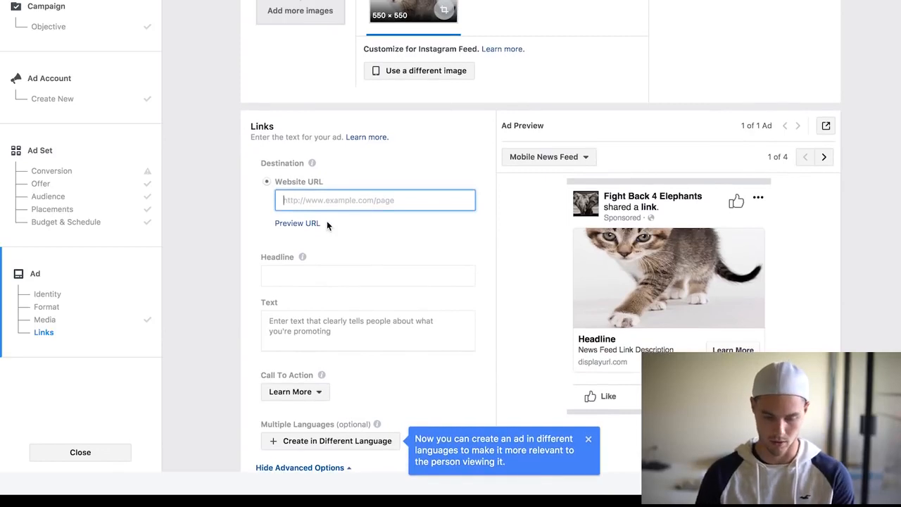
{"action": "scroll", "coordinate": [327, 224], "scroll_direction": "down", "scroll_amount": 1}
{"action": "type", "text": "ww"}
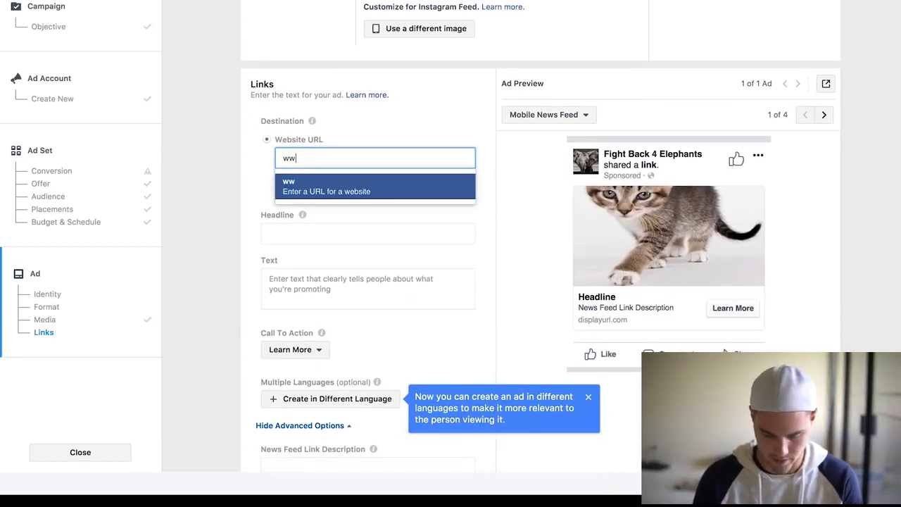
{"action": "type", "text": "w.nike.com"}
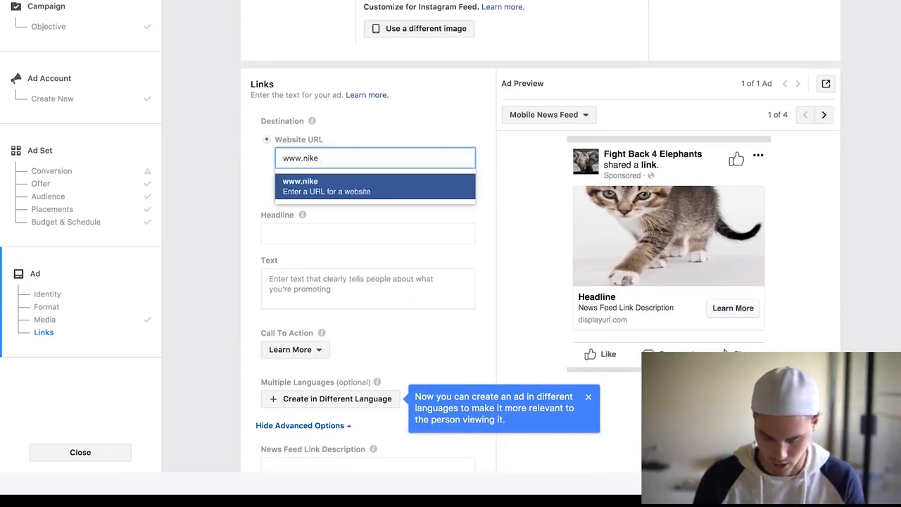
{"action": "left_click", "coordinate": [321, 234]}
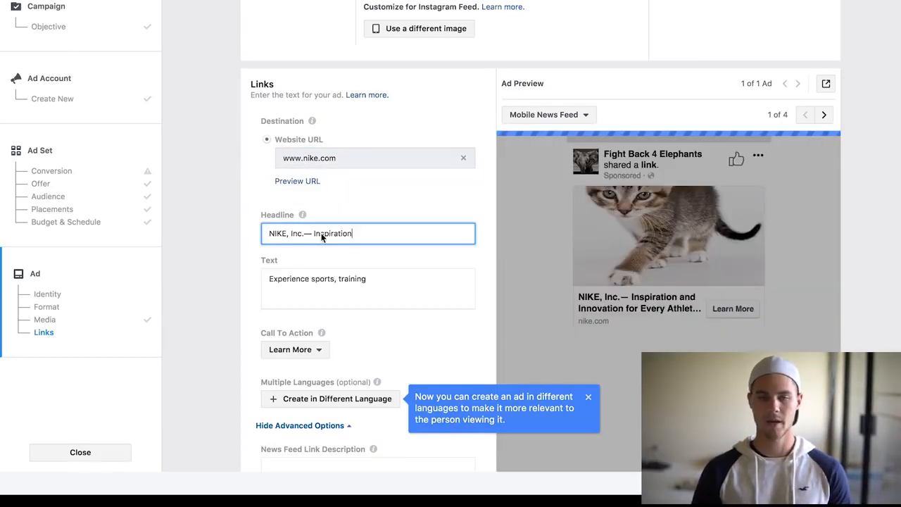
Replace the ad headline with "Today Only 100% FREE".
{"action": "triple_click", "coordinate": [321, 233]}
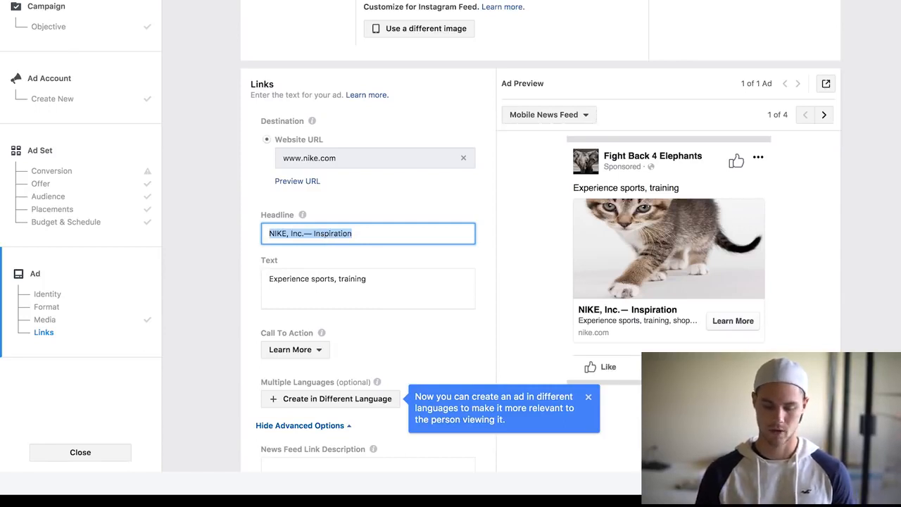
{"action": "key", "text": "BackSpace"}
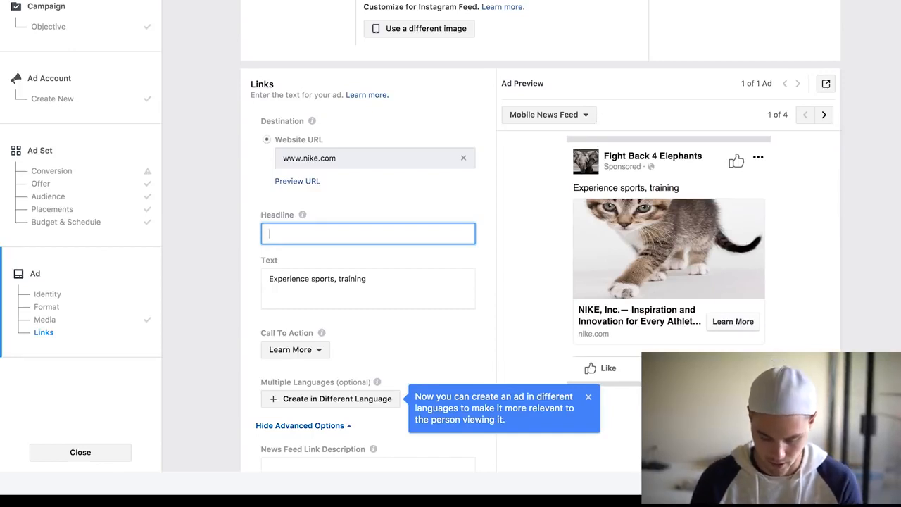
{"action": "type", "text": "Today "}
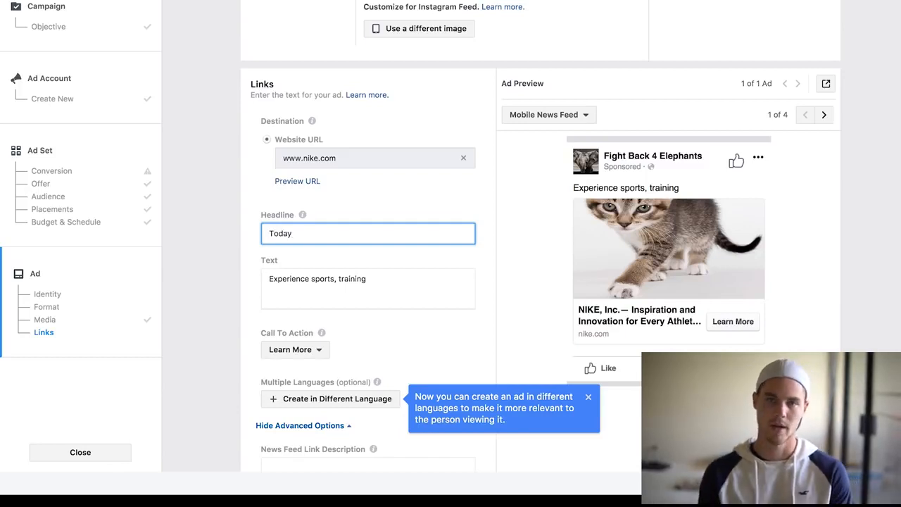
{"action": "type", "text": "Only"}
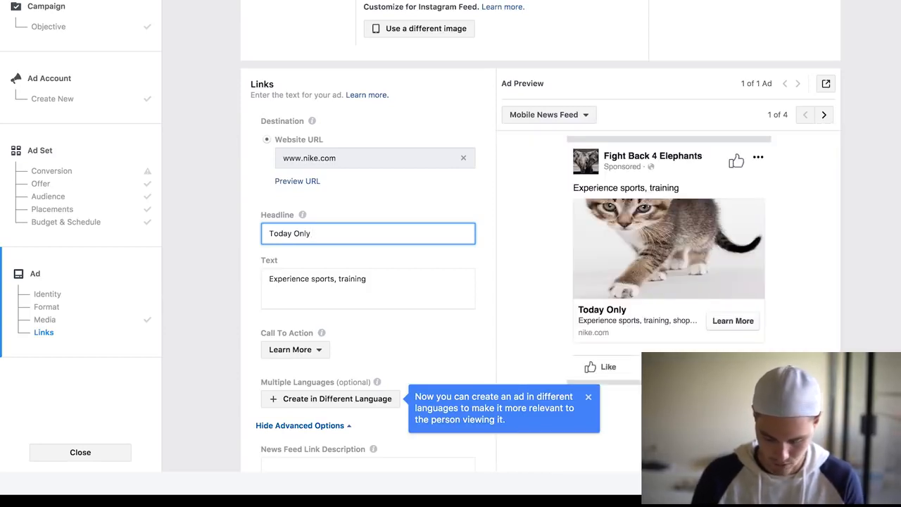
{"action": "type", "text": "00"}
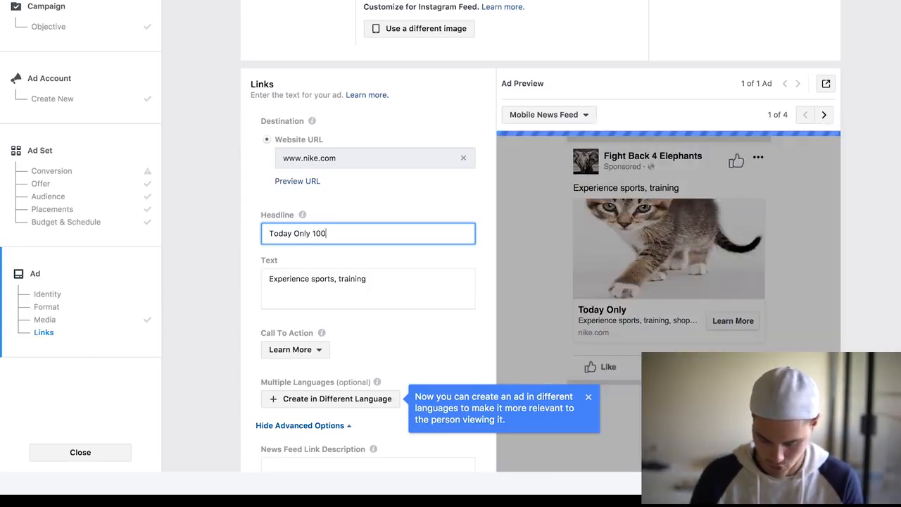
{"action": "type", "text": "% FREE"}
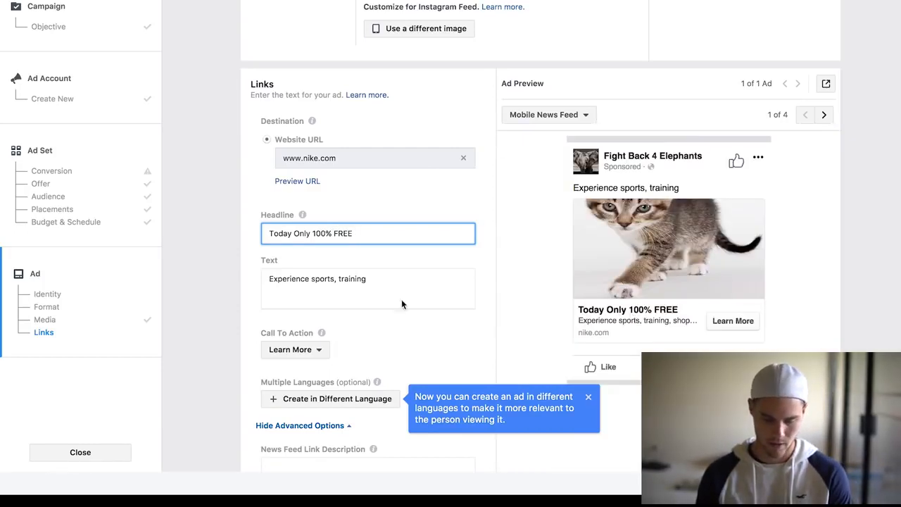
Replace the ad's primary text with "Get your cute kitten 100% FREE Today only... Just pay shipping and handling.".
{"action": "left_click_drag", "start_coordinate": [392, 282], "coordinate": [238, 267]}
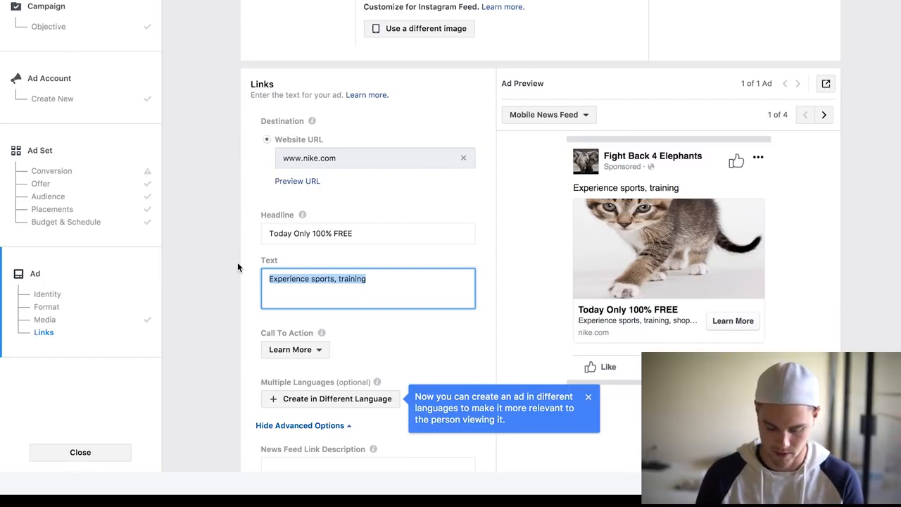
{"action": "type", "text": "Get your"}
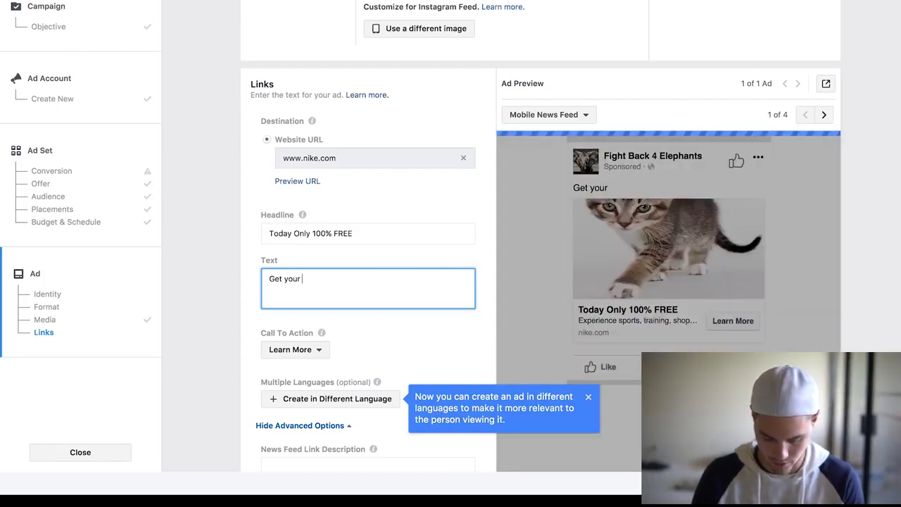
{"action": "type", "text": "cute "}
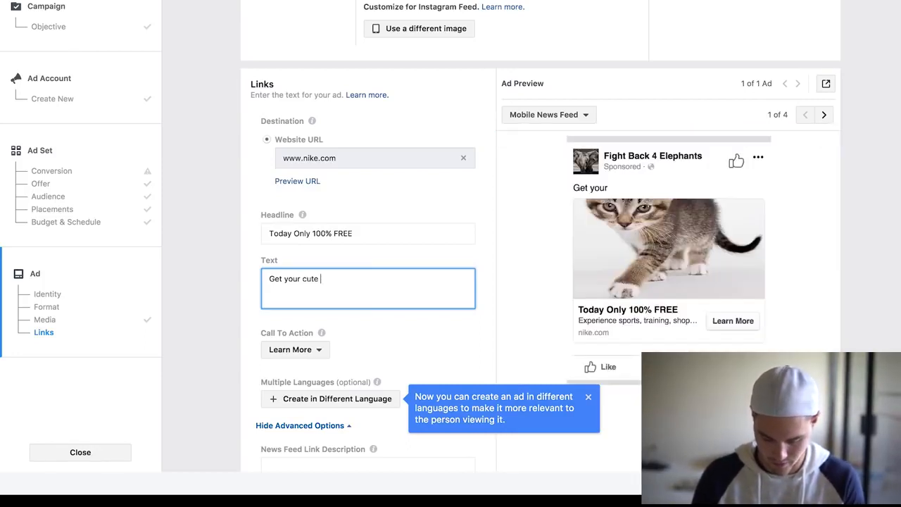
{"action": "type", "text": "kitten 100"}
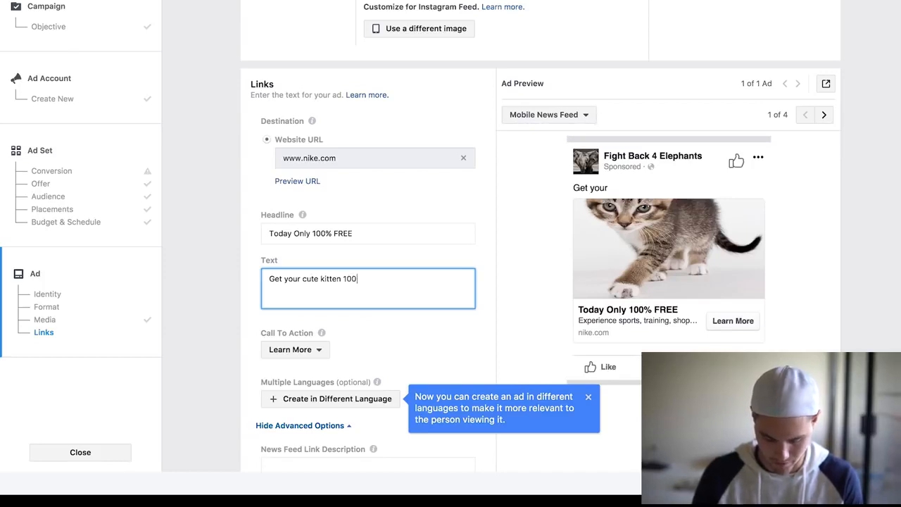
{"action": "type", "text": "% FREE To"}
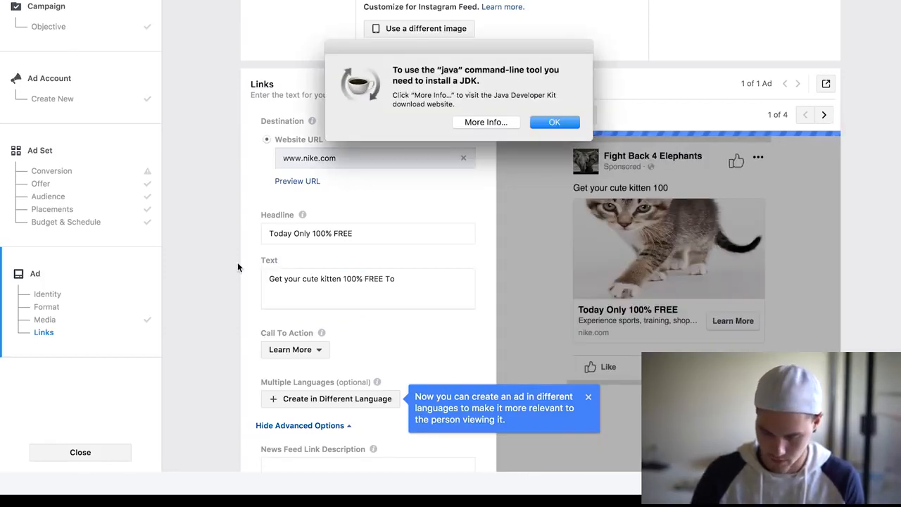
{"action": "key", "text": "Return"}
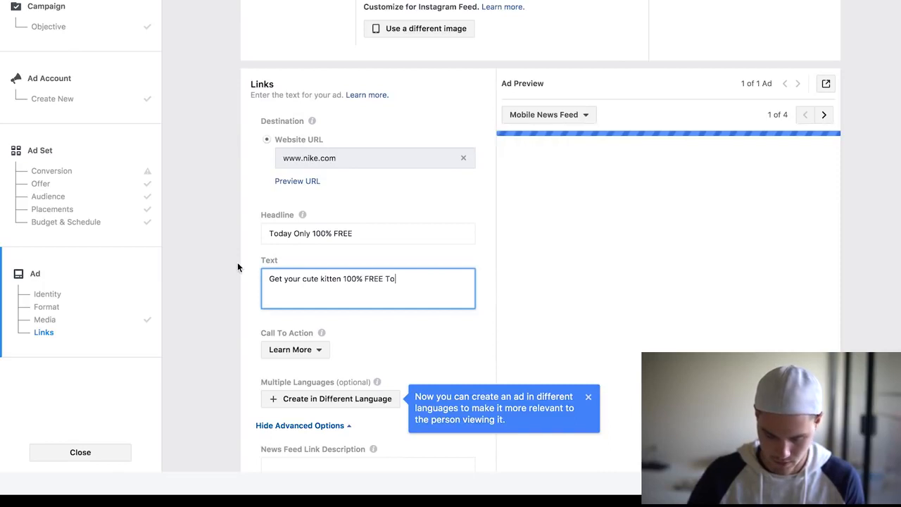
{"action": "type", "text": "day onl"}
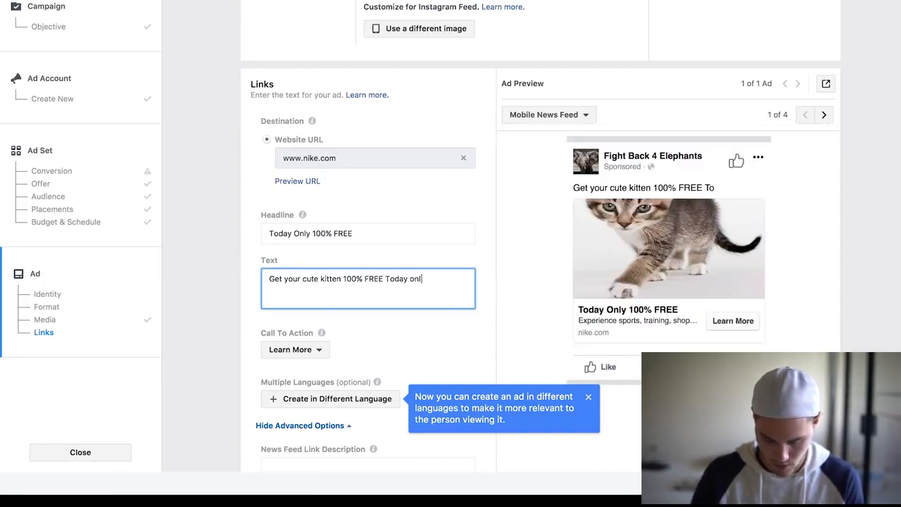
{"action": "type", "text": "y ."}
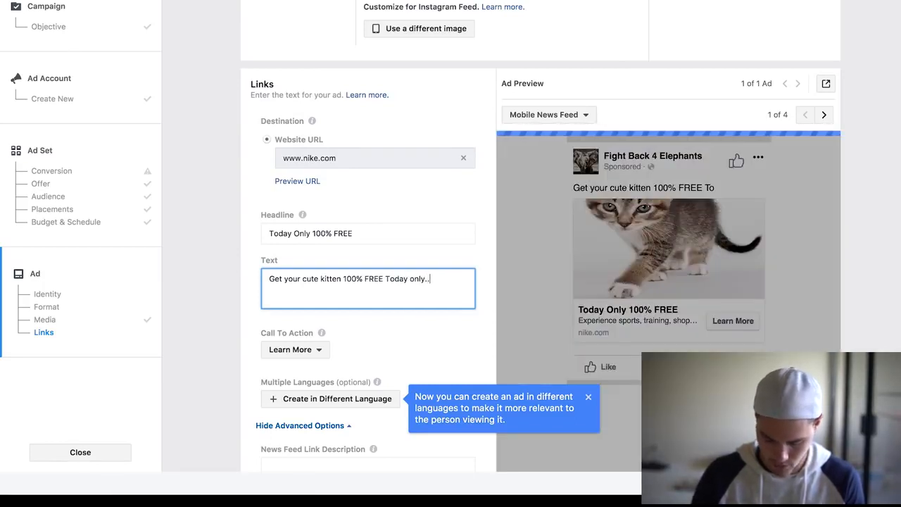
{"action": "type", "text": ".."}
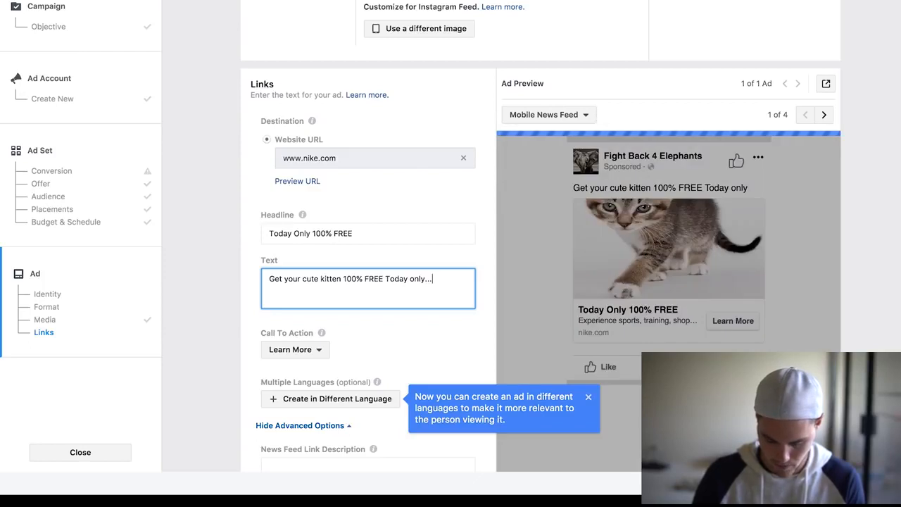
{"action": "type", "text": " Just pay "}
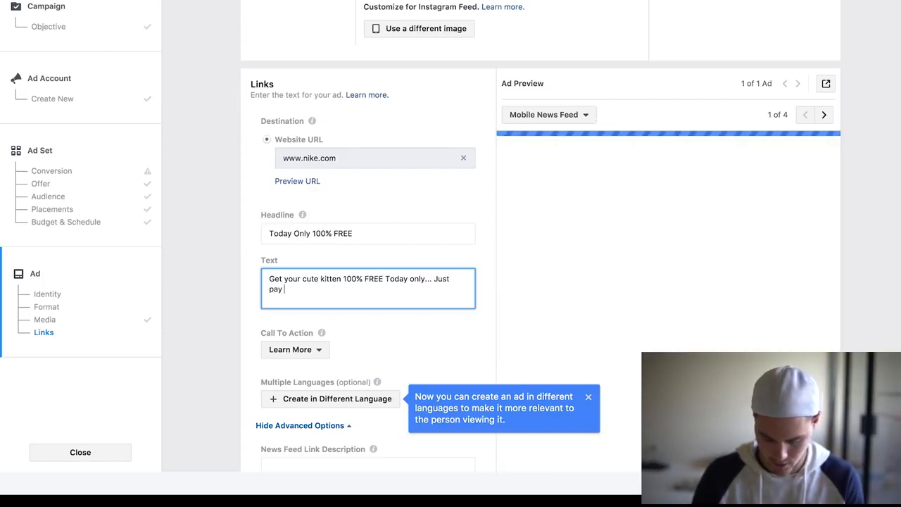
{"action": "type", "text": "shipping and "}
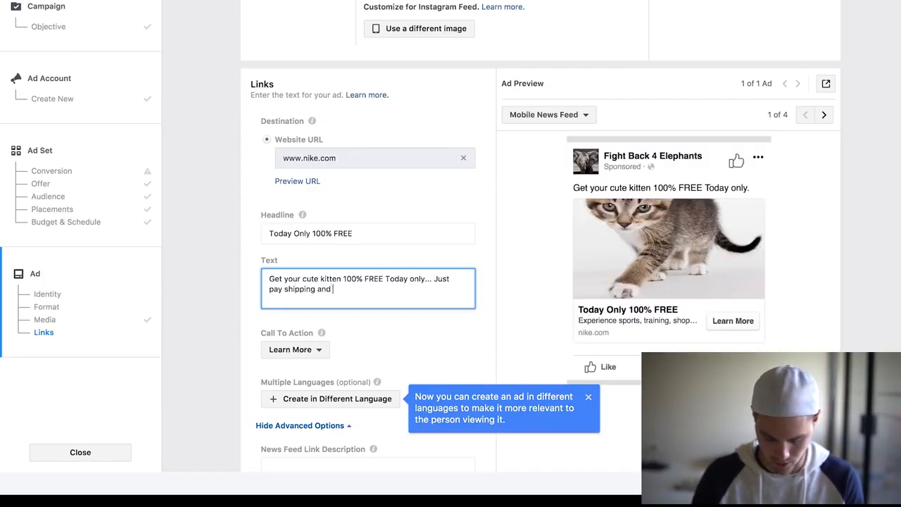
{"action": "type", "text": "handeling"}
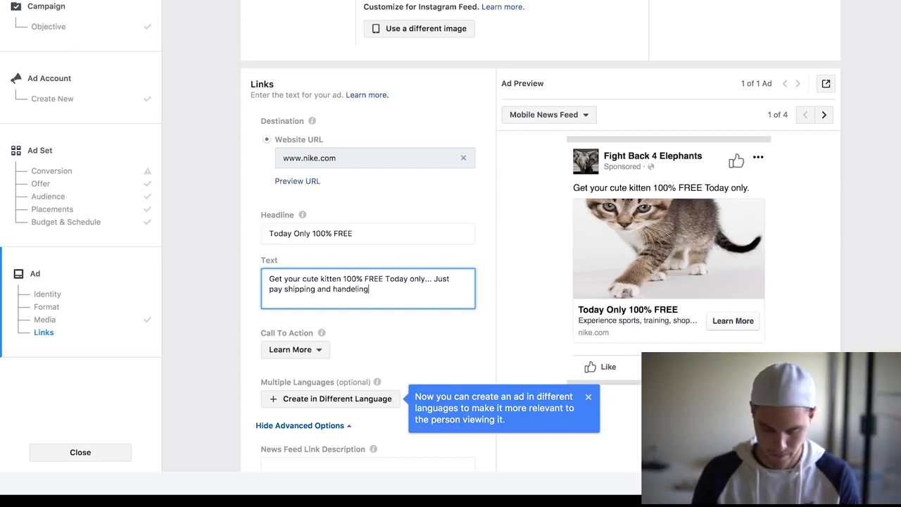
{"action": "key", "text": "BackSpace"}
{"action": "key", "text": "BackSpace"}
{"action": "key", "text": "BackSpace"}
{"action": "key", "text": "BackSpace"}
{"action": "key", "text": "BackSpace"}
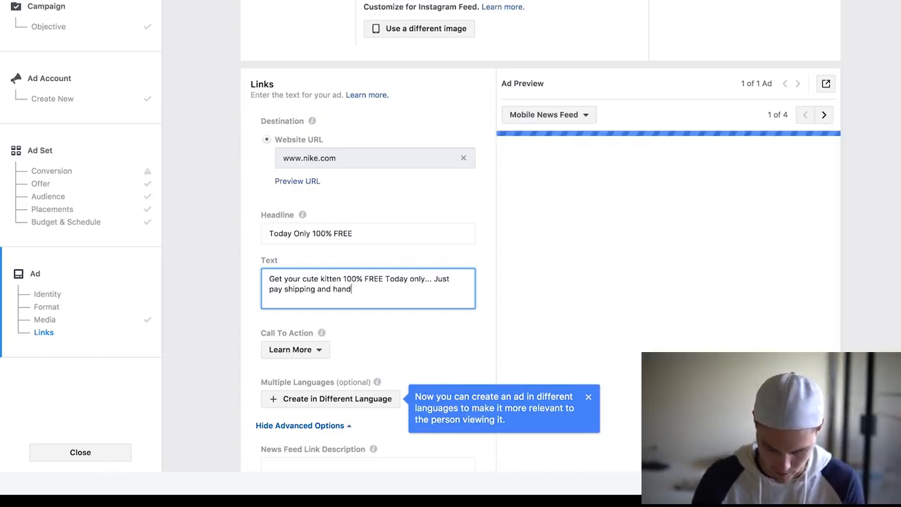
{"action": "type", "text": "ling."}
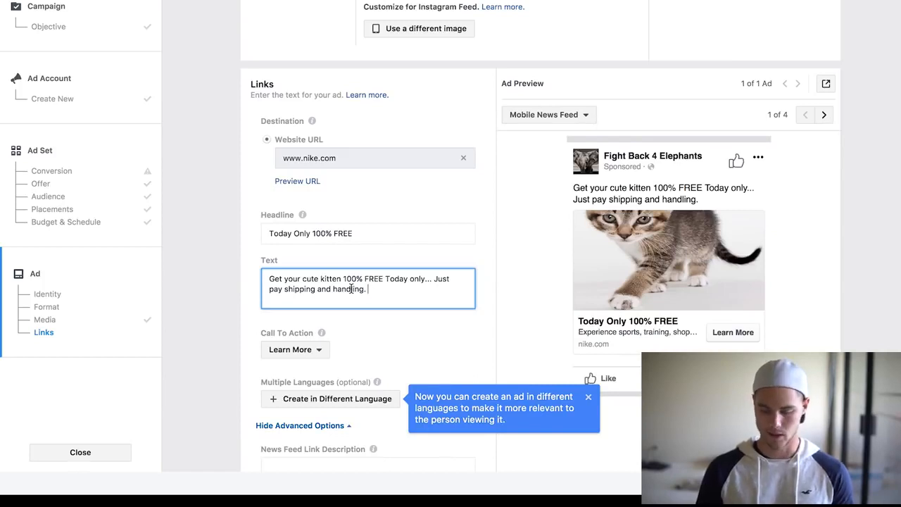
{"action": "key", "text": "Return"}
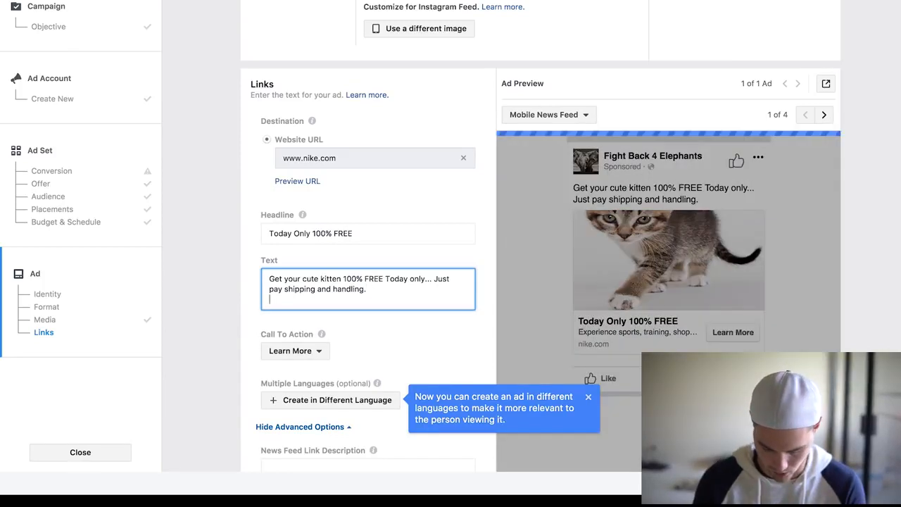
{"action": "type", "text": "Su"}
{"action": "key", "text": "BackSpace"}
{"action": "key", "text": "BackSpace"}
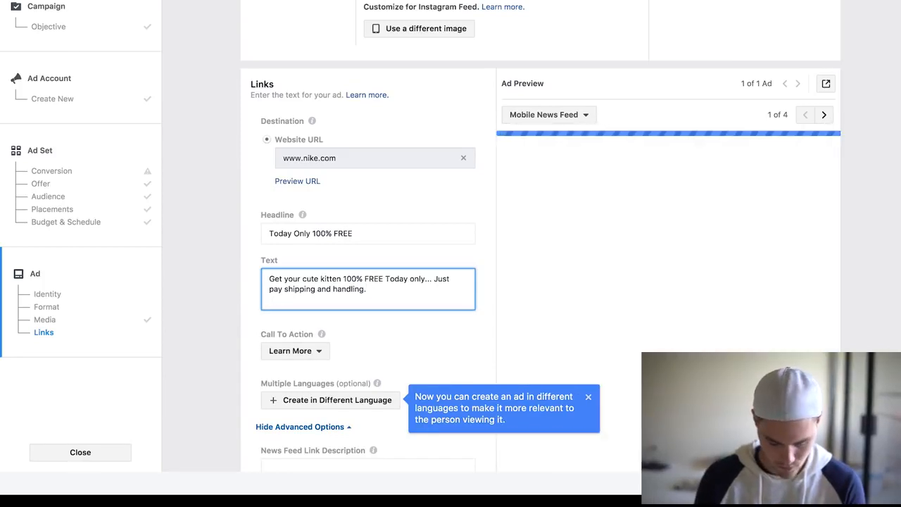
Add the line "Supply is limited so get yours before we run out" to the ad's primary text.
{"action": "type", "text": "Suppl"}
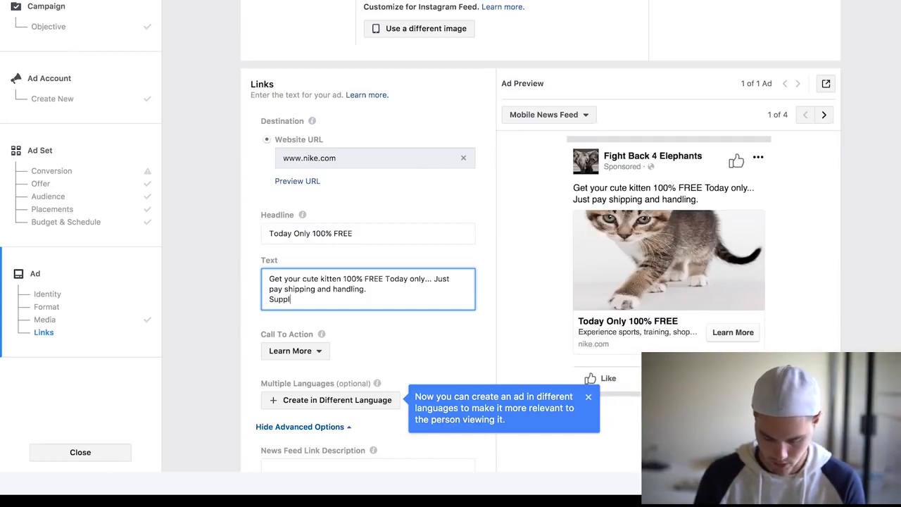
{"action": "type", "text": "y is limited "}
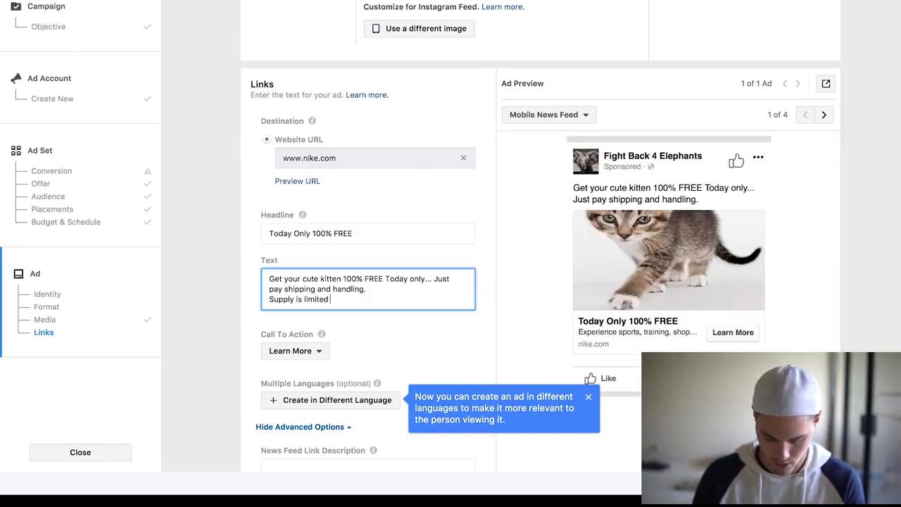
{"action": "type", "text": "so get"}
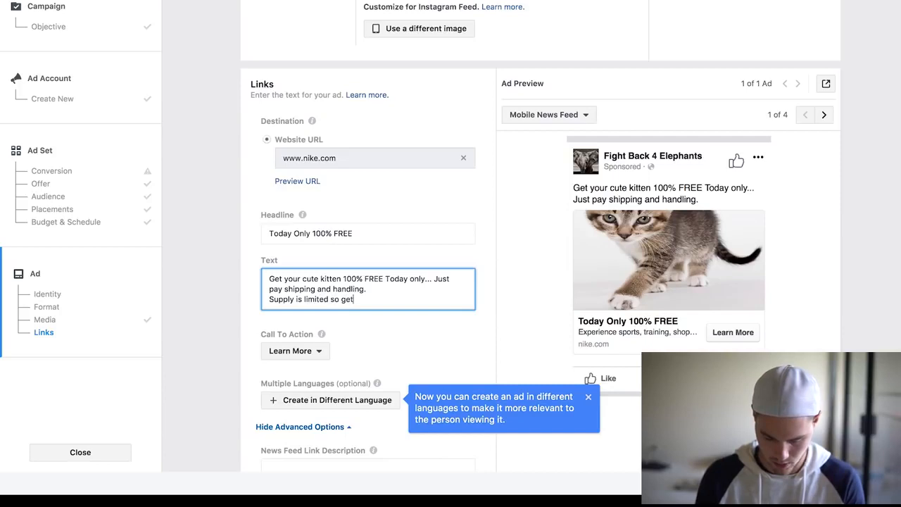
{"action": "type", "text": " your"}
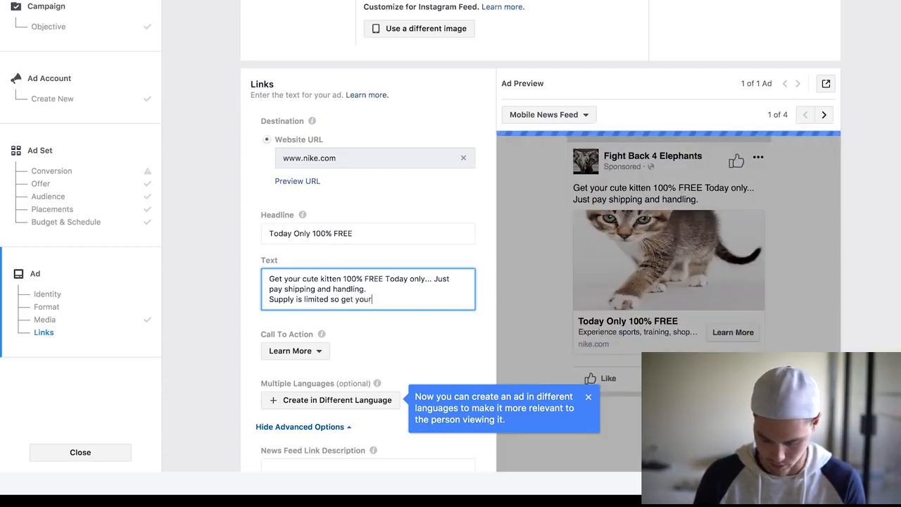
{"action": "type", "text": "s befo"}
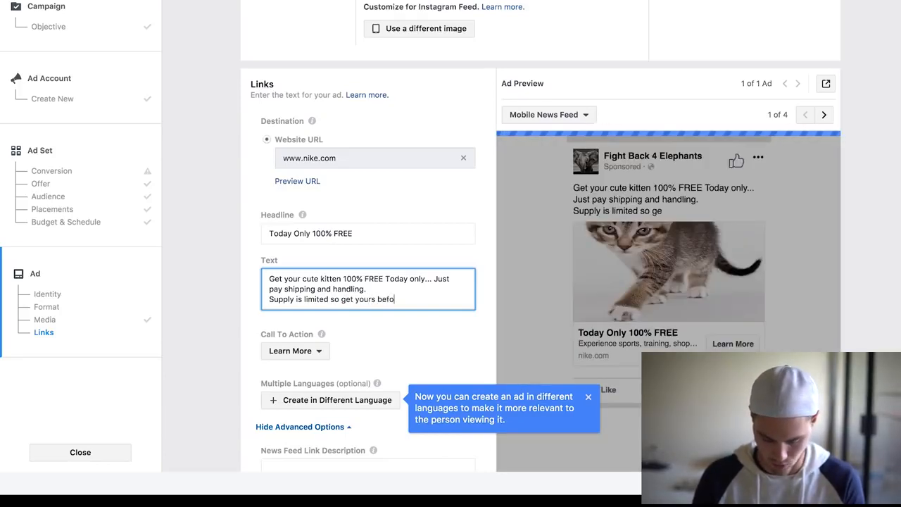
{"action": "type", "text": "re we "}
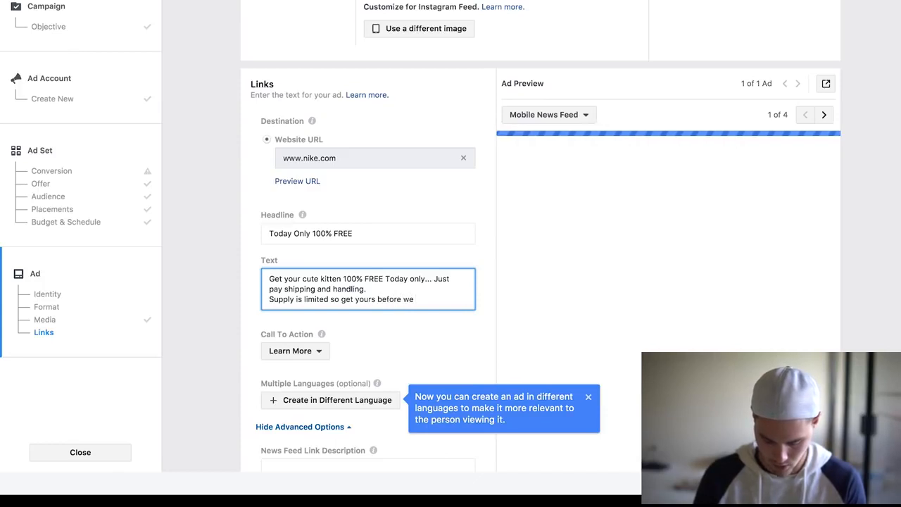
{"action": "type", "text": "run out"}
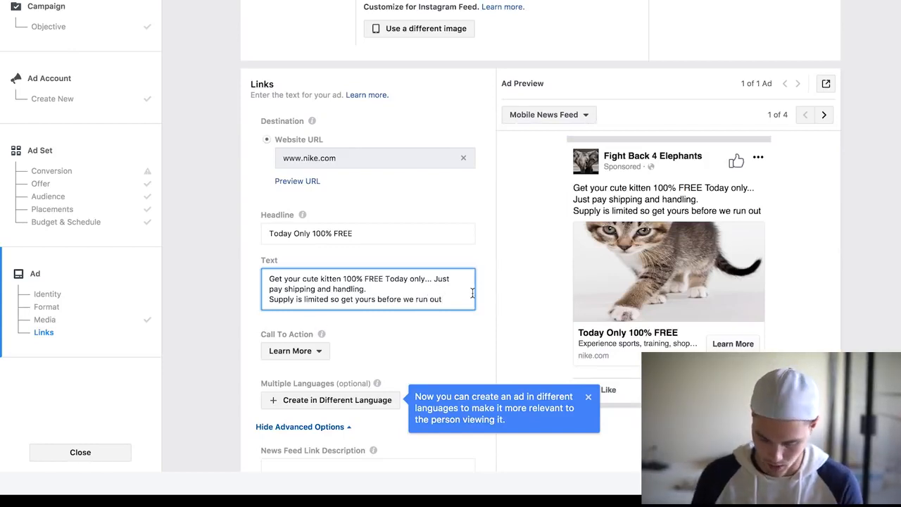
{"action": "key", "text": "Return"}
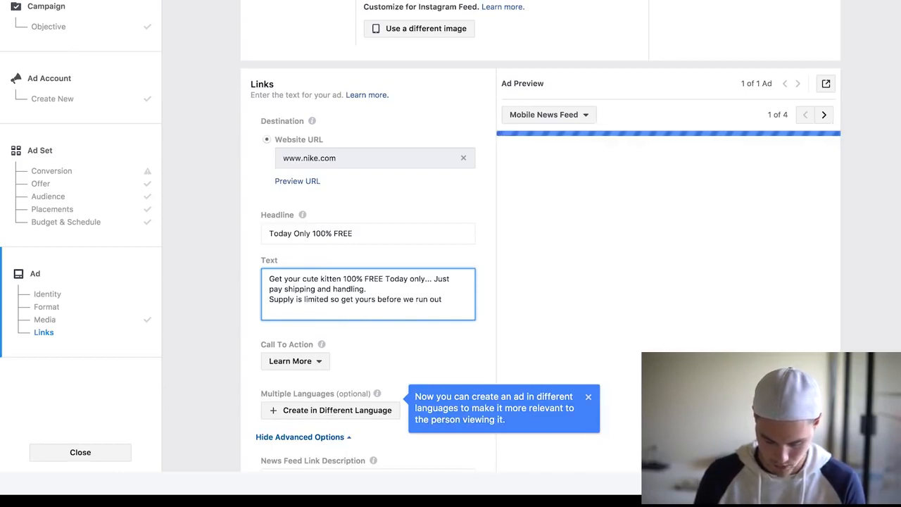
{"action": "type", "text": "Get yours Here => wwww"}
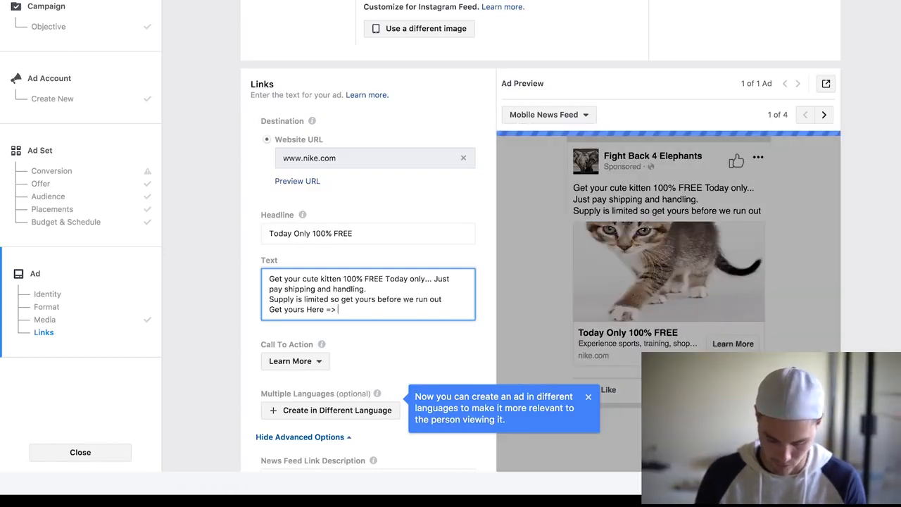
{"action": "key", "text": "BackSpace"}
{"action": "type", "text": ".nike.com"}
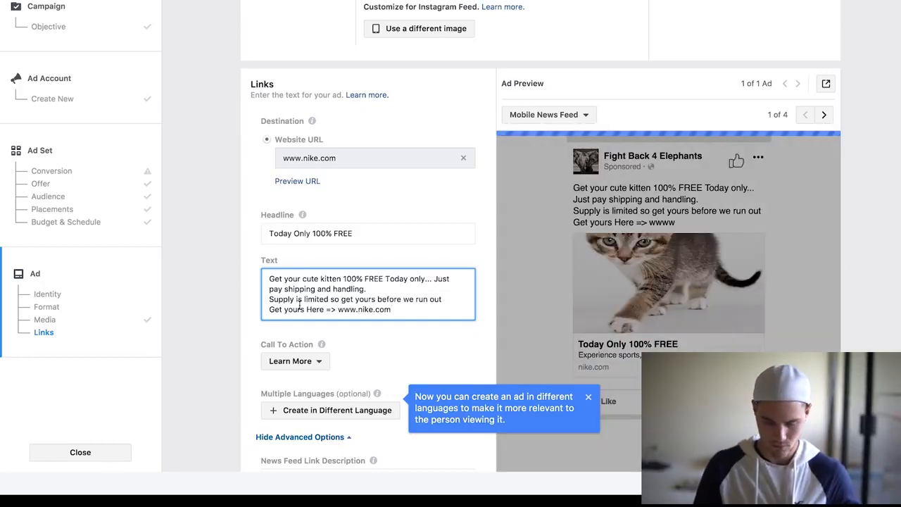
{"action": "key", "text": "Return"}
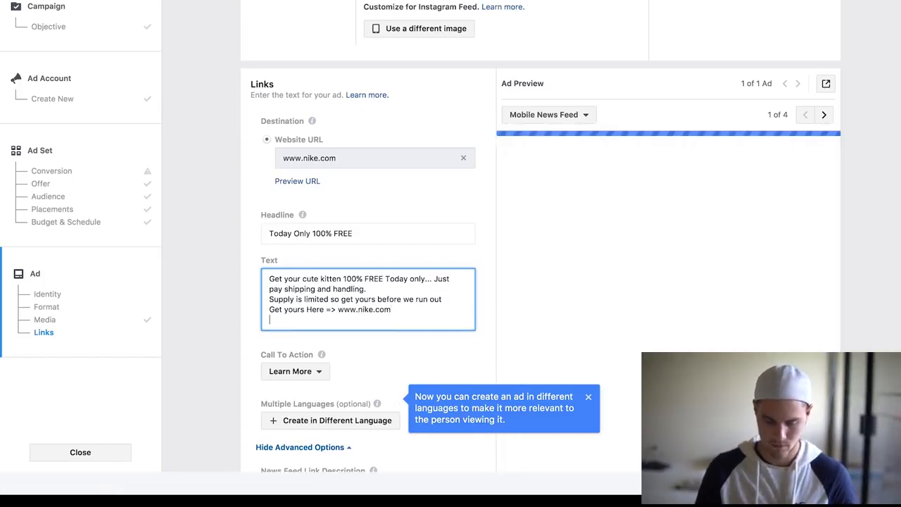
Insert blank lines between the paragraphs of the primary text.
{"action": "left_click", "coordinate": [268, 309]}
{"action": "key", "text": "Return"}
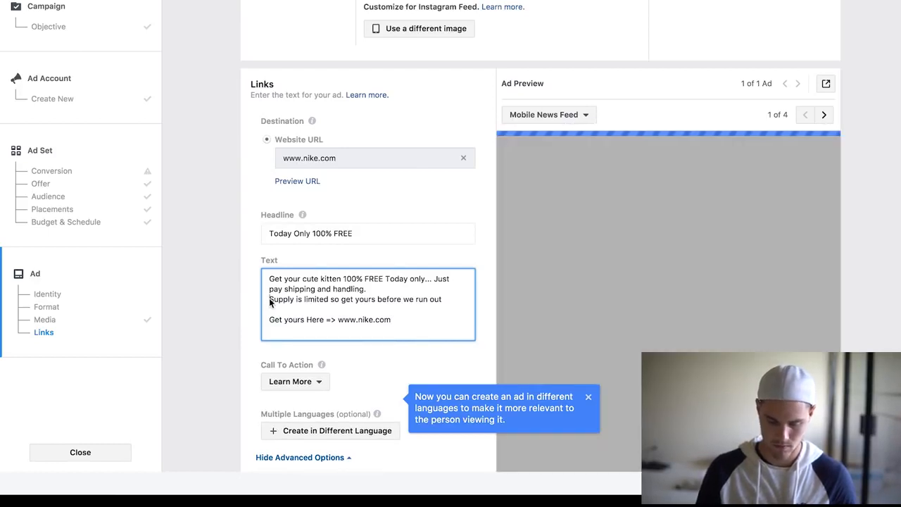
{"action": "left_click", "coordinate": [269, 299]}
{"action": "key", "text": "Return"}
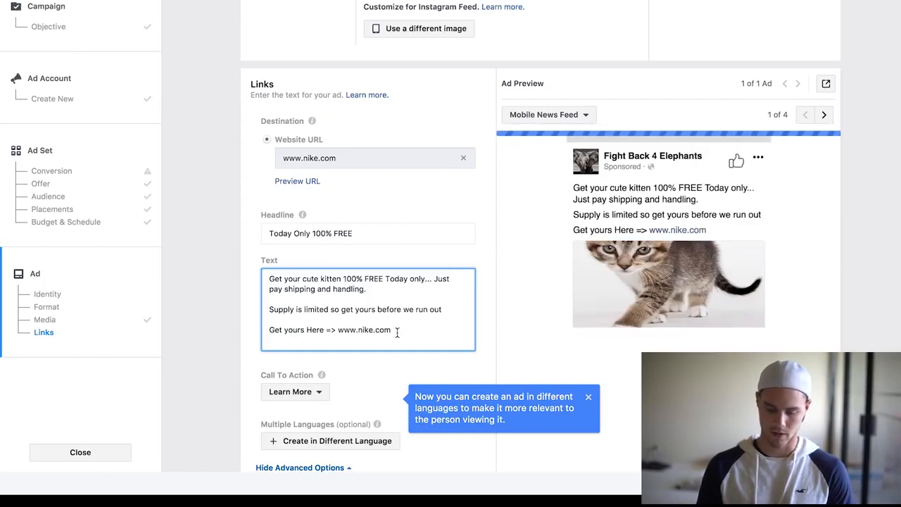
{"action": "left_click_drag", "start_coordinate": [398, 328], "coordinate": [244, 323]}
{"action": "key", "text": "ctrl+c"}
{"action": "left_click", "coordinate": [404, 327]}
{"action": "key", "text": "ctrl+v"}
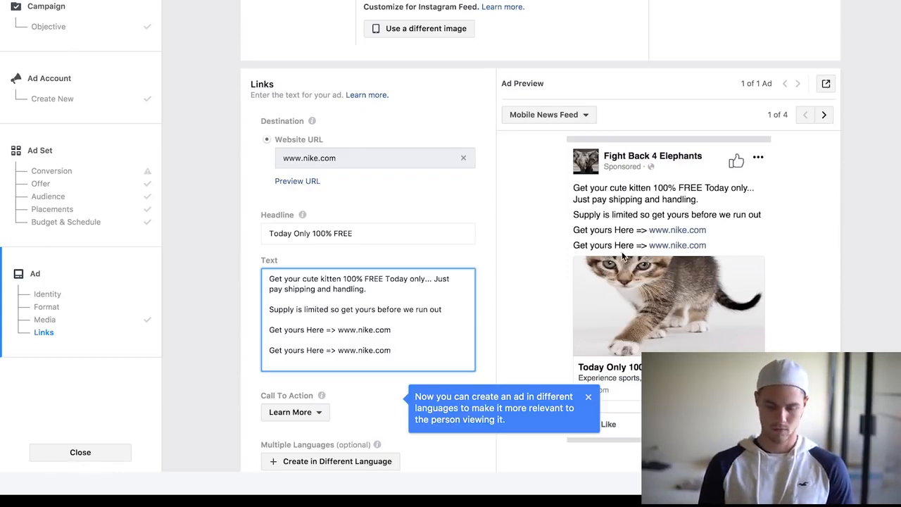
Set the ad's call to action to Shop Now.
{"action": "scroll", "coordinate": [509, 301], "scroll_direction": "down", "scroll_amount": 3}
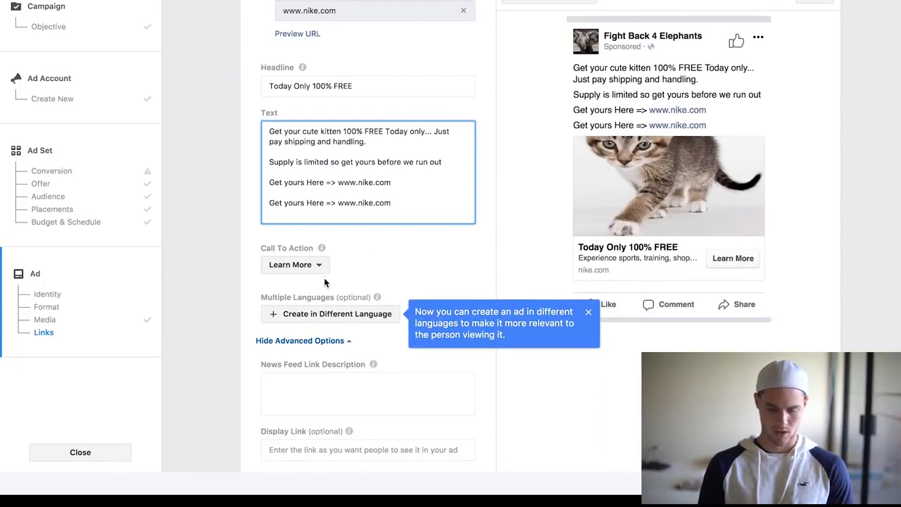
{"action": "left_click", "coordinate": [322, 268]}
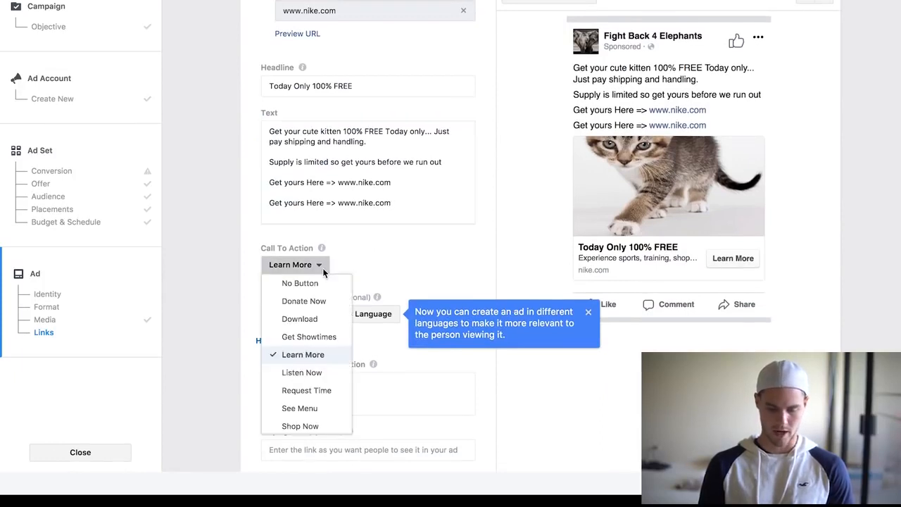
{"action": "scroll", "coordinate": [316, 394], "scroll_direction": "down", "scroll_amount": 2}
{"action": "left_click", "coordinate": [310, 379]}
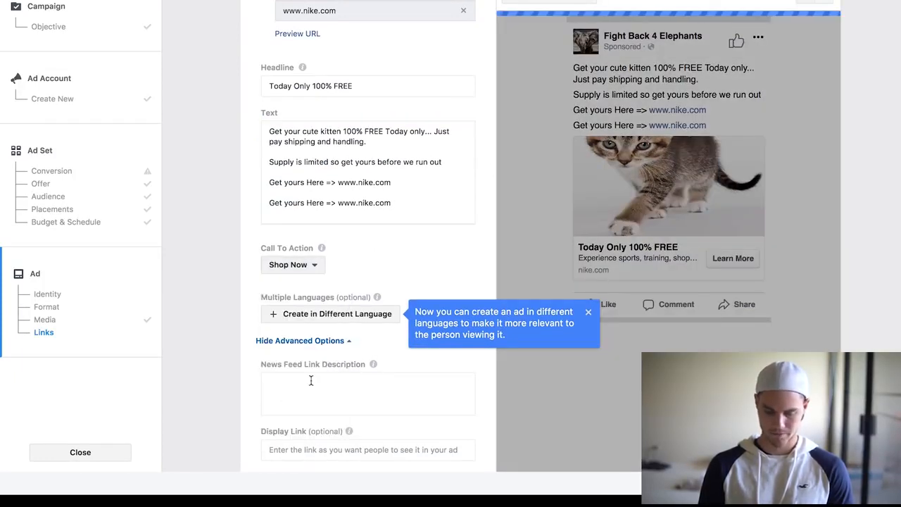
Examine the advanced link options such as the news feed link description, display link and URL parameters.
{"action": "scroll", "coordinate": [416, 258], "scroll_direction": "down", "scroll_amount": 2}
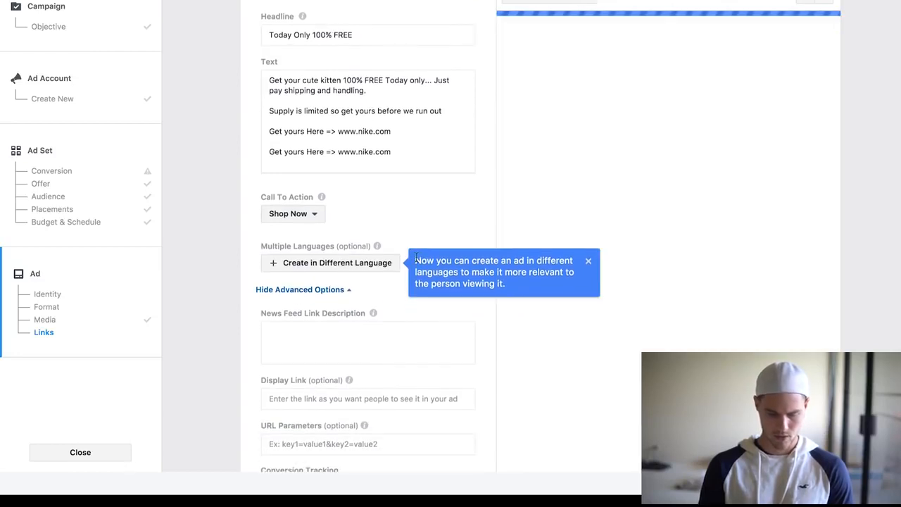
{"action": "left_click", "coordinate": [309, 330]}
{"action": "left_click", "coordinate": [312, 397]}
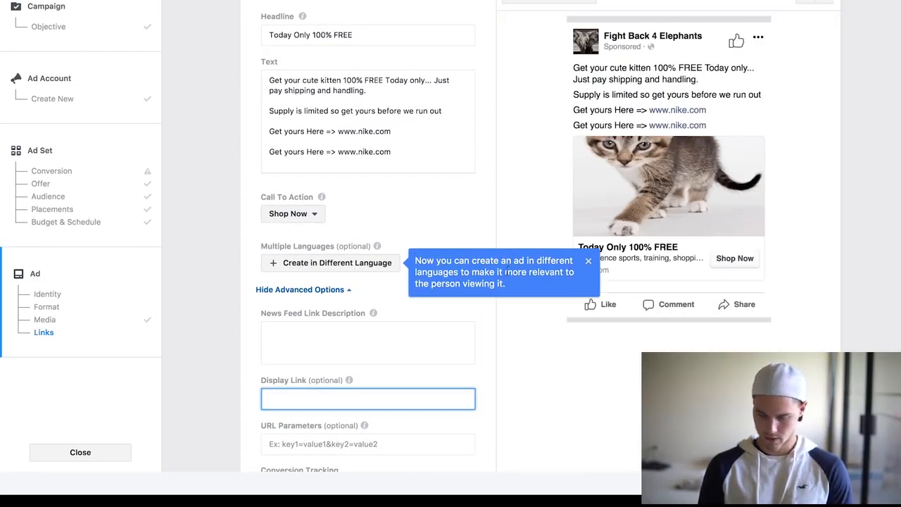
{"action": "left_click", "coordinate": [590, 262]}
{"action": "scroll", "coordinate": [446, 314], "scroll_direction": "down", "scroll_amount": 2}
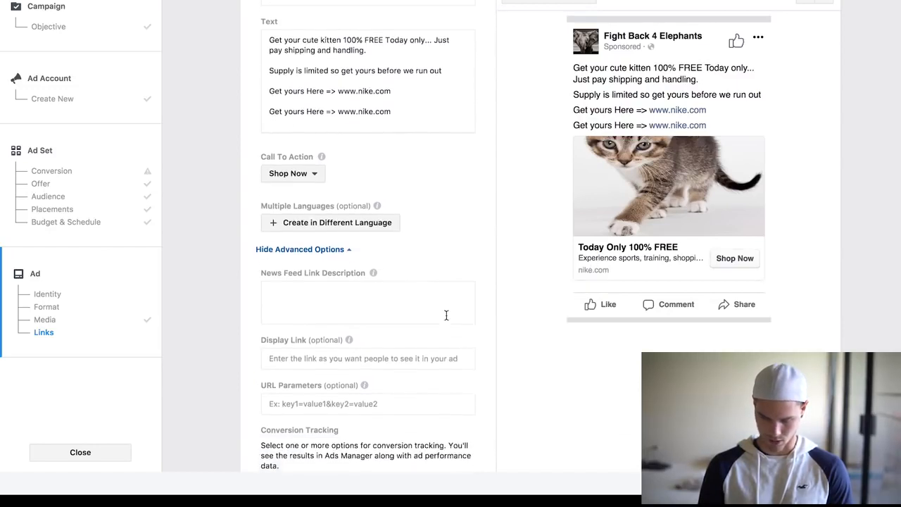
{"action": "scroll", "coordinate": [445, 314], "scroll_direction": "down", "scroll_amount": 3}
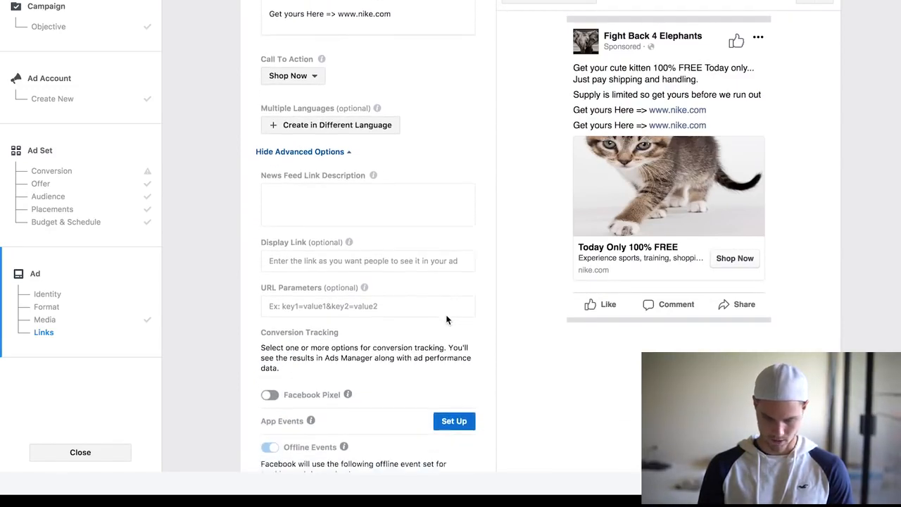
{"action": "scroll", "coordinate": [446, 314], "scroll_direction": "up", "scroll_amount": 5}
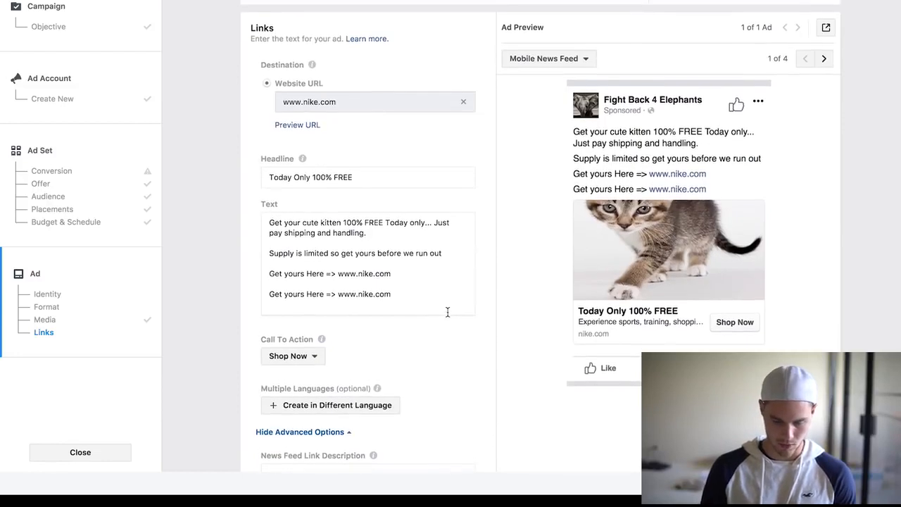
{"action": "scroll", "coordinate": [447, 311], "scroll_direction": "down", "scroll_amount": 3}
{"action": "scroll", "coordinate": [447, 311], "scroll_direction": "down", "scroll_amount": 3}
{"action": "left_click", "coordinate": [380, 258]}
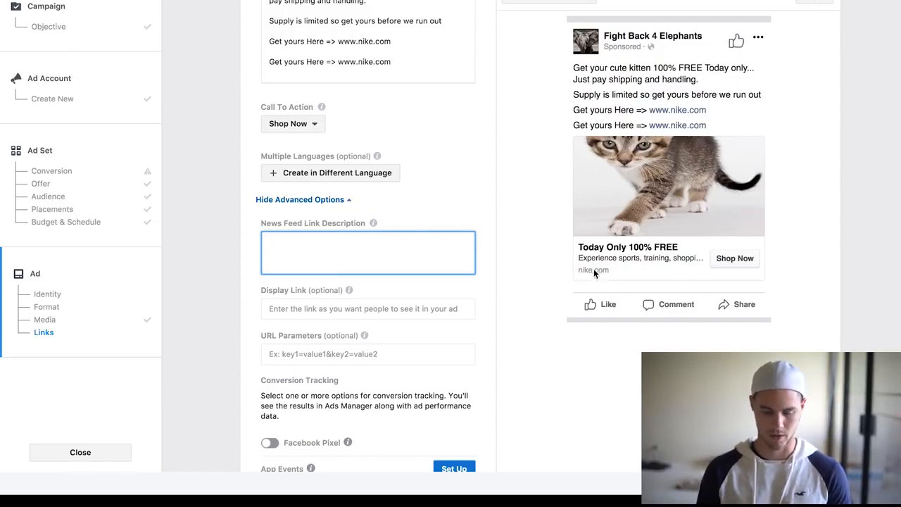
Turn on Facebook Pixel conversion tracking for the ad.
{"action": "scroll", "coordinate": [392, 293], "scroll_direction": "down", "scroll_amount": 3}
{"action": "scroll", "coordinate": [392, 293], "scroll_direction": "down", "scroll_amount": 1}
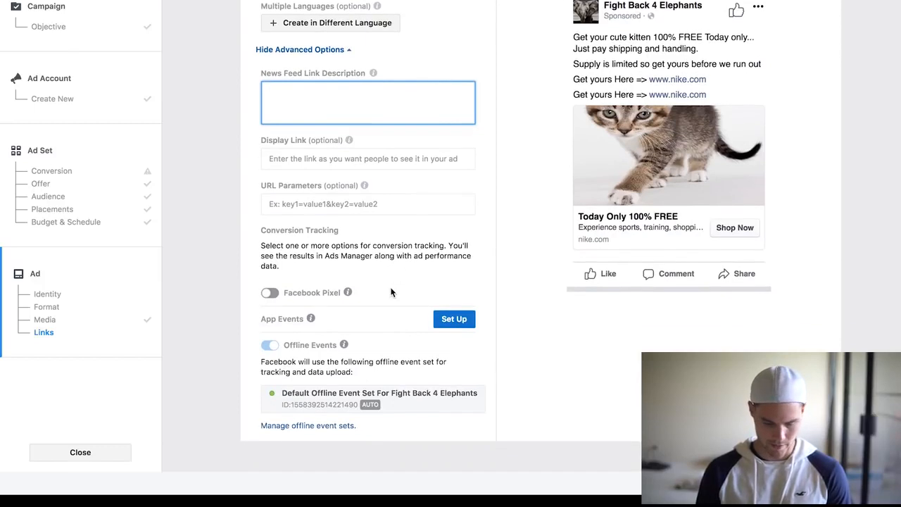
{"action": "left_click", "coordinate": [271, 294]}
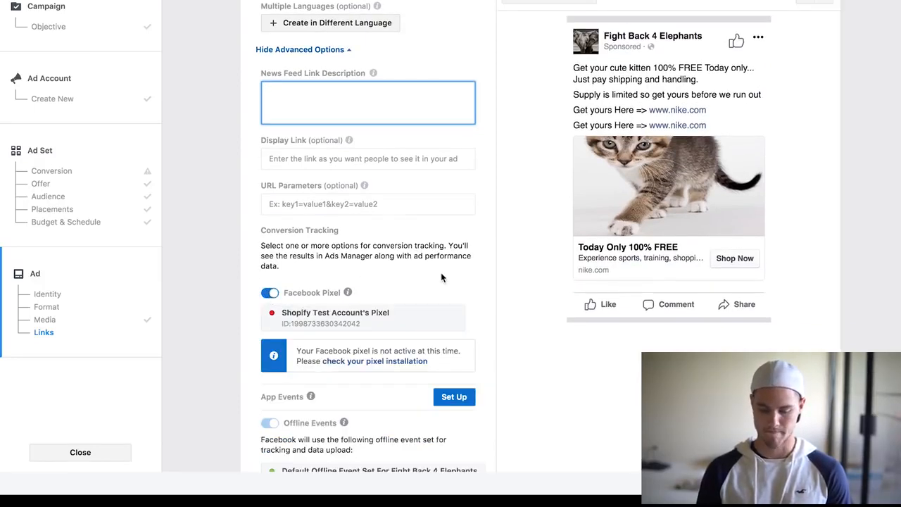
Try to confirm and submit the campaign.
{"action": "scroll", "coordinate": [441, 274], "scroll_direction": "down", "scroll_amount": 2}
{"action": "scroll", "coordinate": [519, 370], "scroll_direction": "down", "scroll_amount": 2}
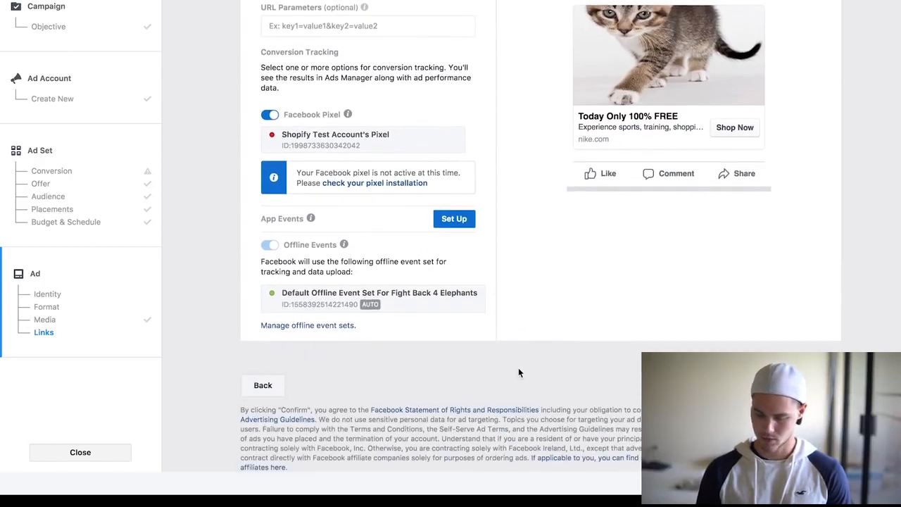
{"action": "left_click", "coordinate": [813, 385]}
{"action": "scroll", "coordinate": [541, 236], "scroll_direction": "down", "scroll_amount": 1}
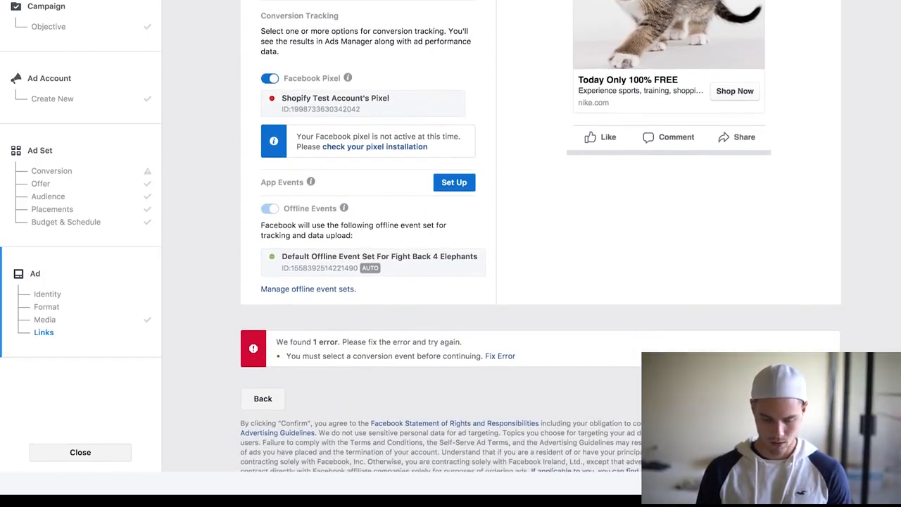
Open the ad set's Conversion section to fix the missing conversion event.
{"action": "scroll", "coordinate": [541, 236], "scroll_direction": "up", "scroll_amount": 1}
{"action": "left_click", "coordinate": [502, 368]}
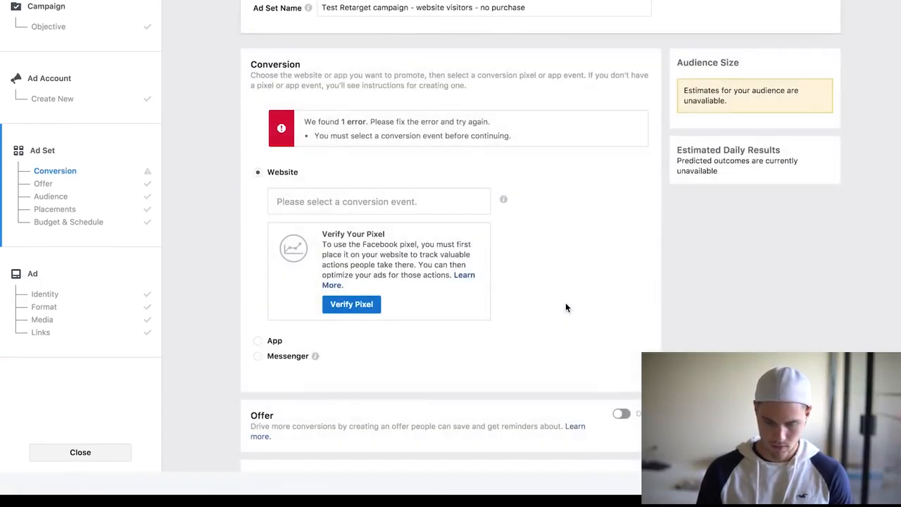
{"action": "scroll", "coordinate": [565, 307], "scroll_direction": "down", "scroll_amount": 1}
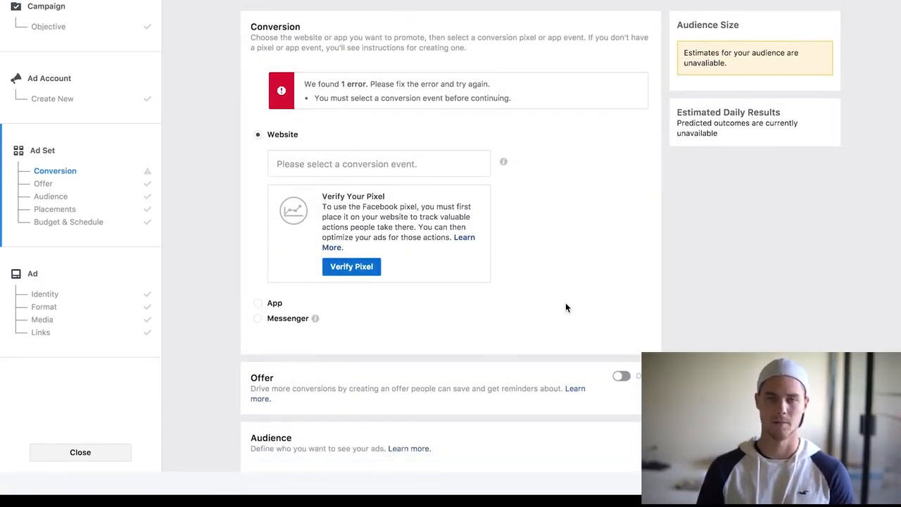